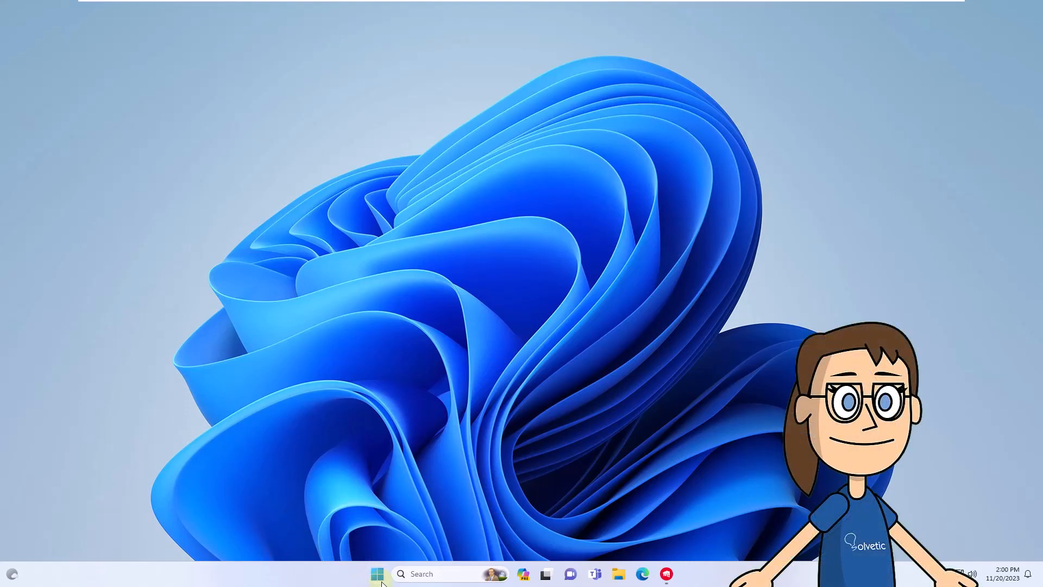
- End the running Riot Client app in Task Manager and close Task Manager
{"action": "key", "text": "super+x"}
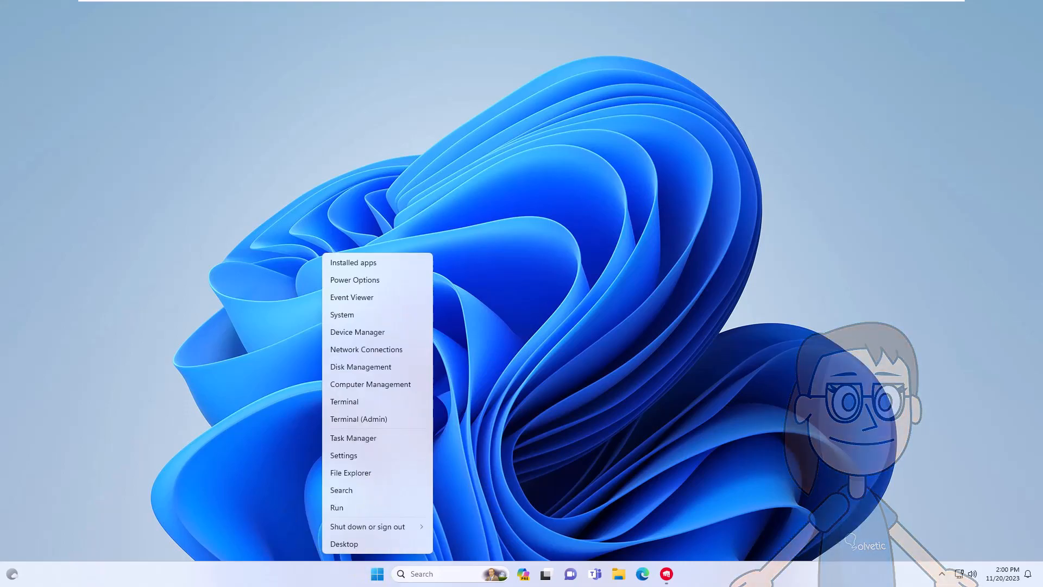
{"action": "left_click", "coordinate": [411, 438]}
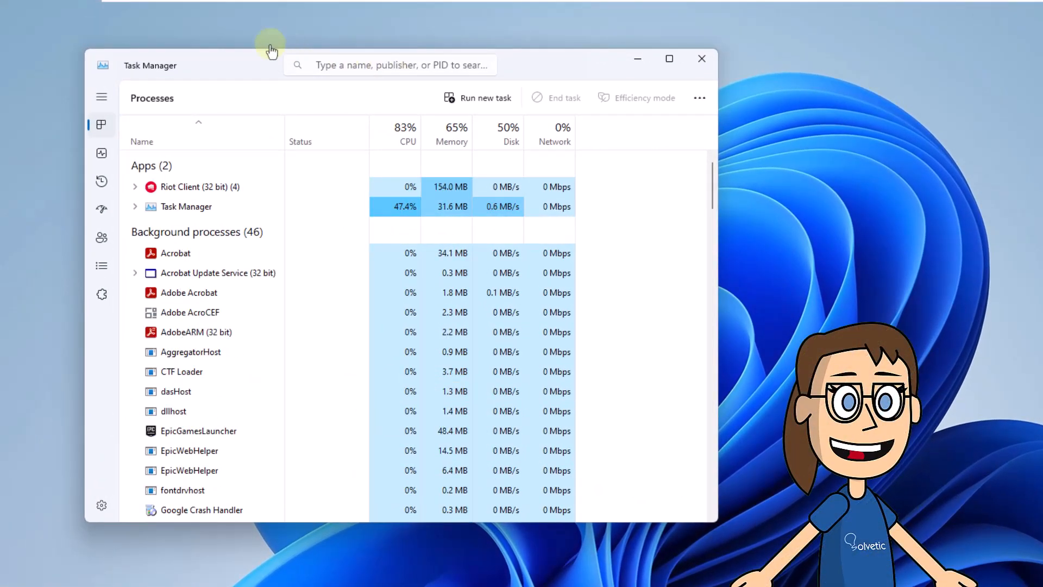
{"action": "left_click", "coordinate": [224, 191]}
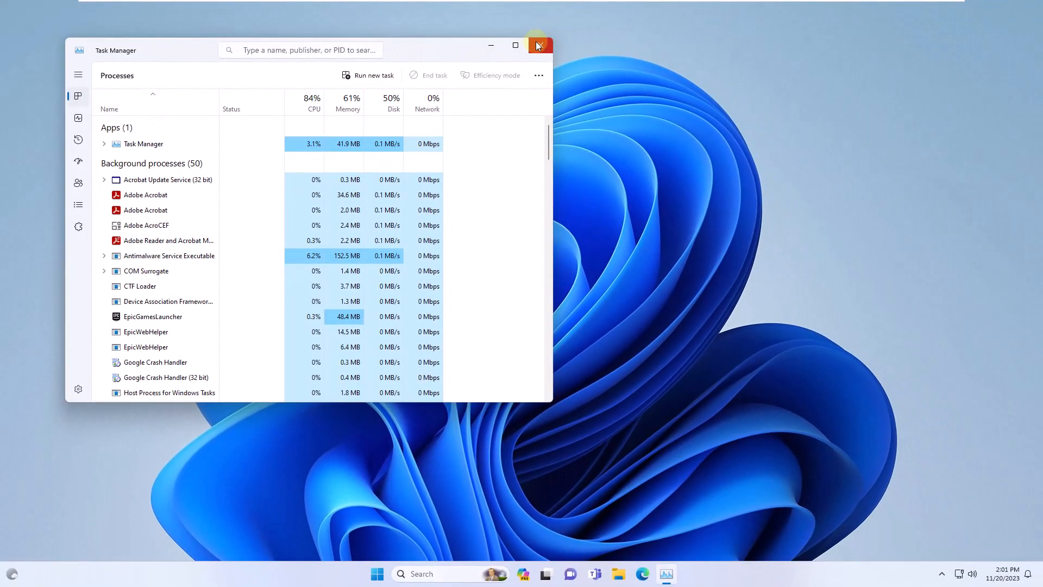
{"action": "left_click", "coordinate": [538, 45]}
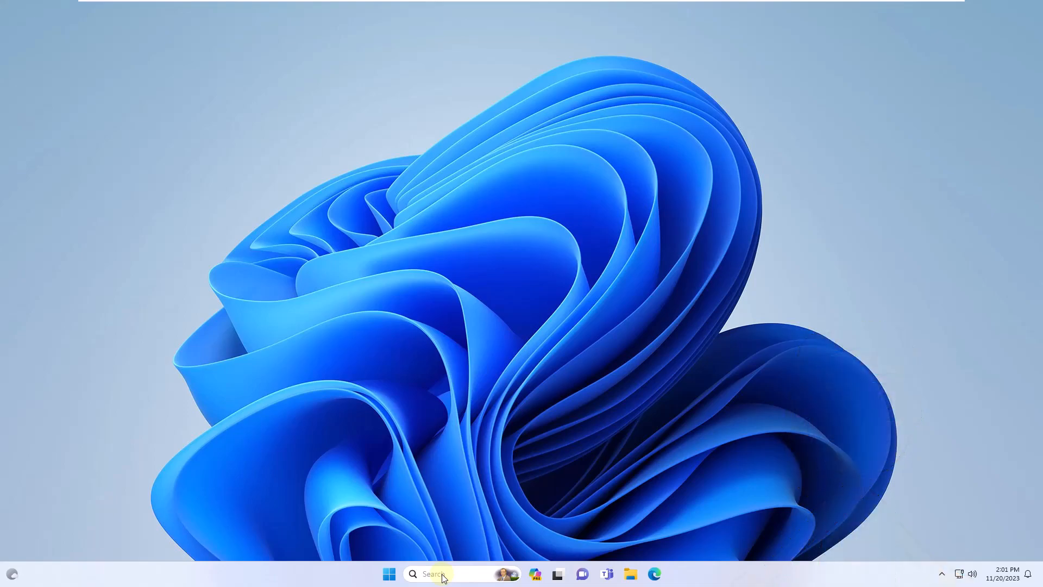
- Launch VALORANT, allowing Riot Client to make changes to the device, and close the client window
{"action": "key", "text": "super"}
{"action": "type", "text": "valorant"}
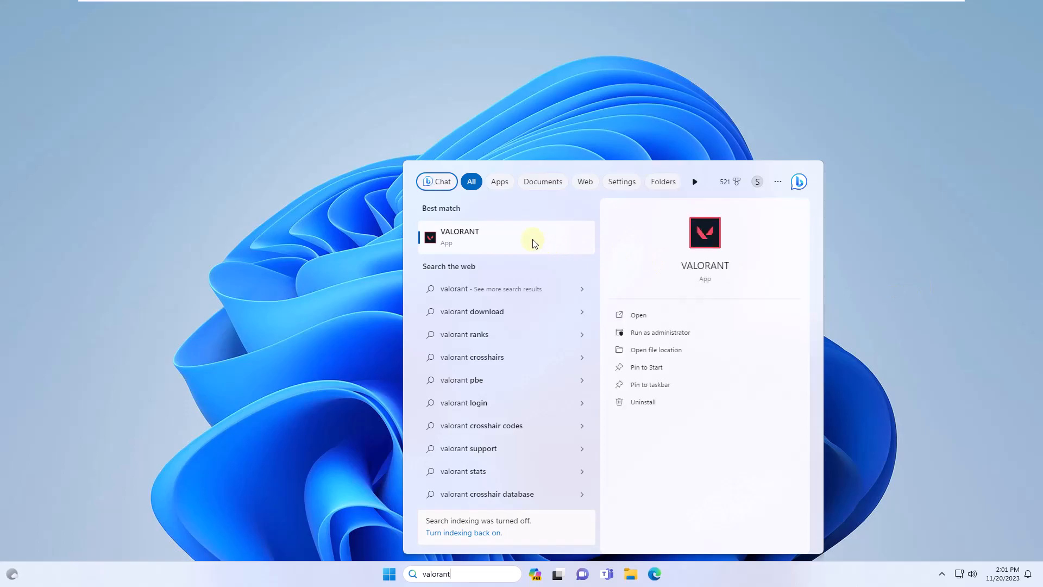
{"action": "key", "text": "Return"}
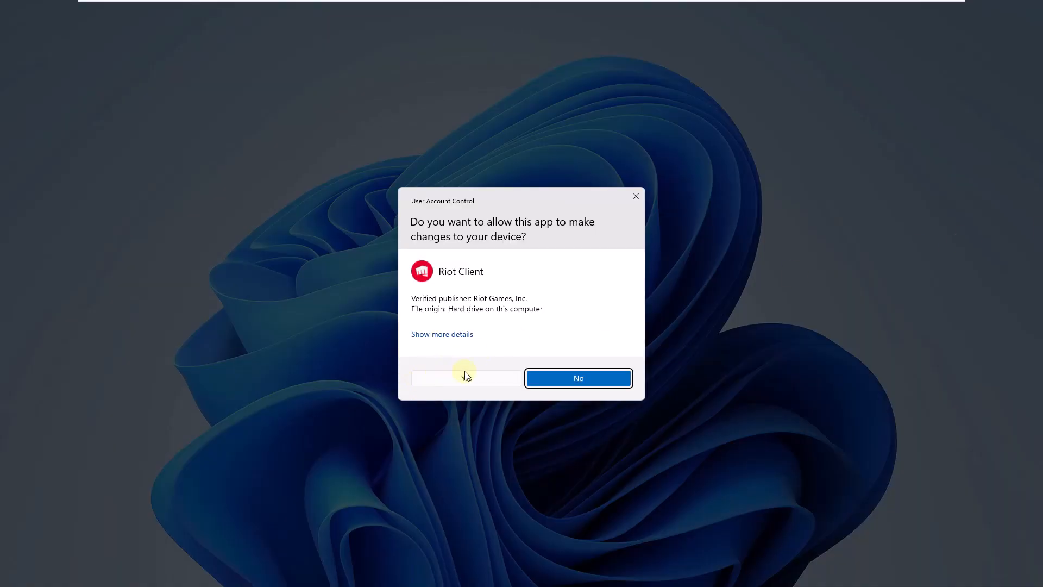
{"action": "left_click", "coordinate": [466, 376]}
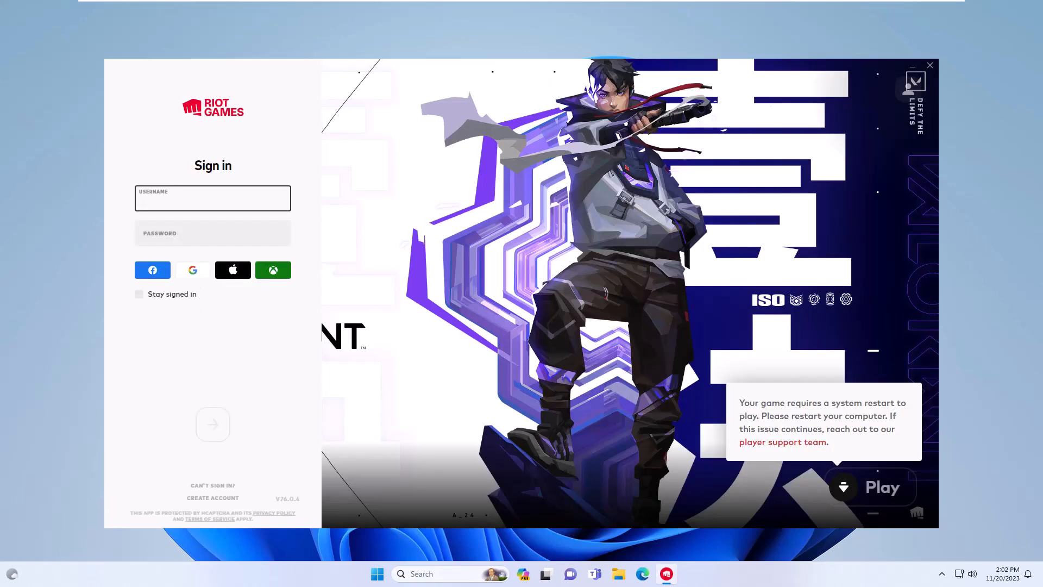
{"action": "left_click", "coordinate": [930, 66]}
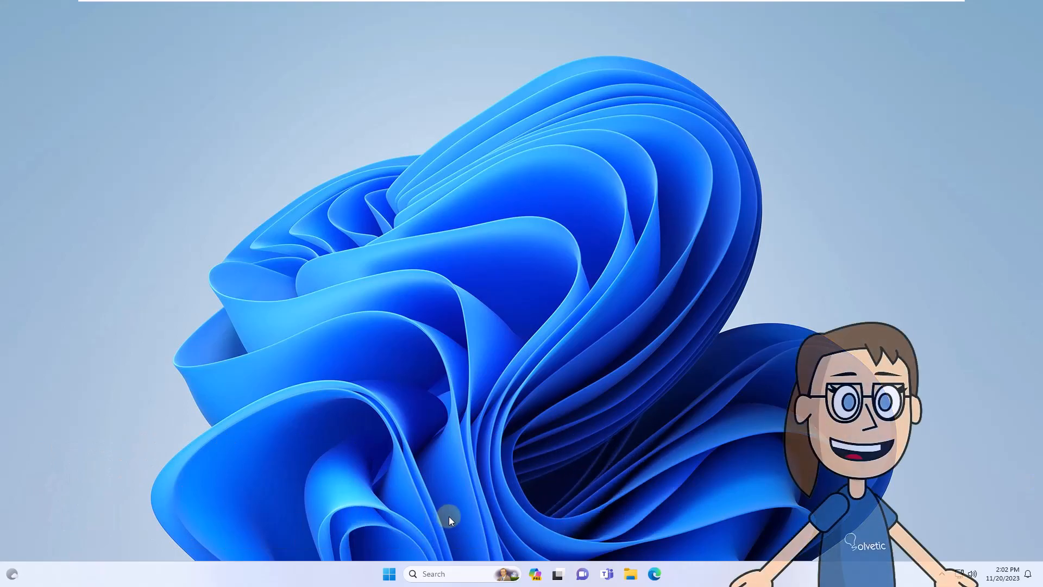
- Open the Windows Services console and locate the vgc service in the list
{"action": "left_click", "coordinate": [453, 574]}
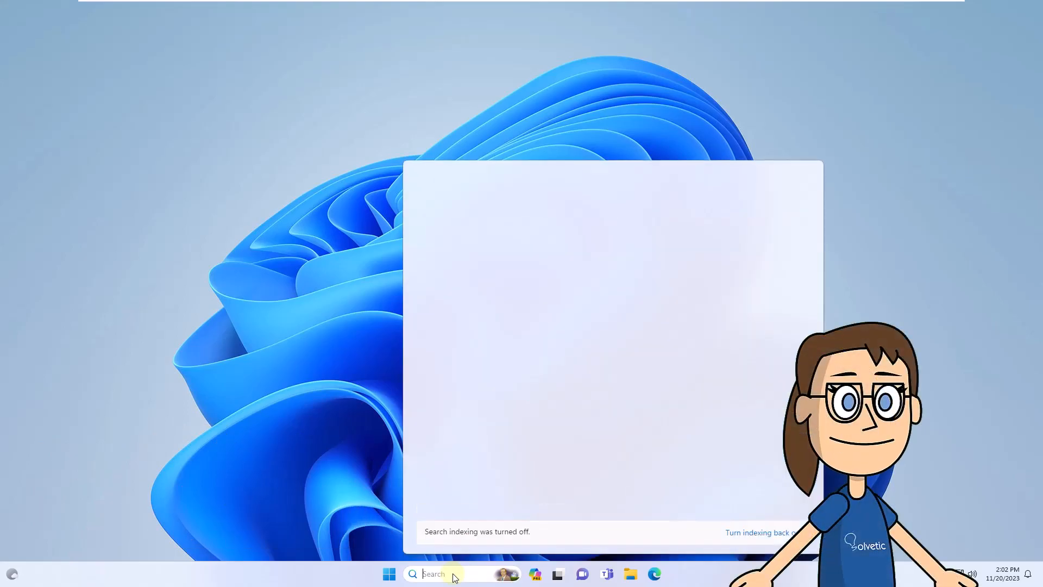
{"action": "type", "text": "services"}
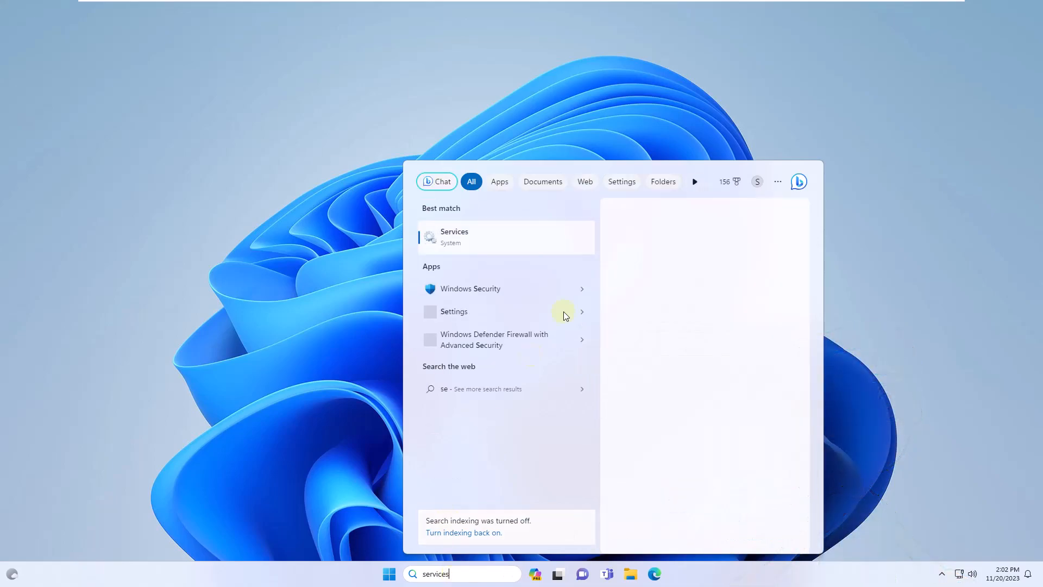
{"action": "left_click", "coordinate": [563, 242]}
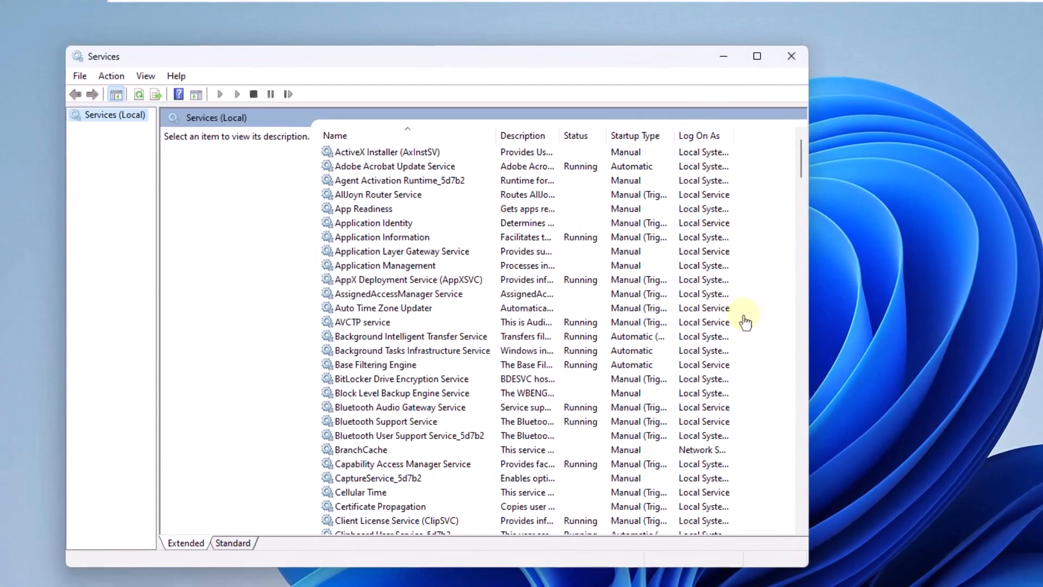
{"action": "left_click", "coordinate": [271, 267]}
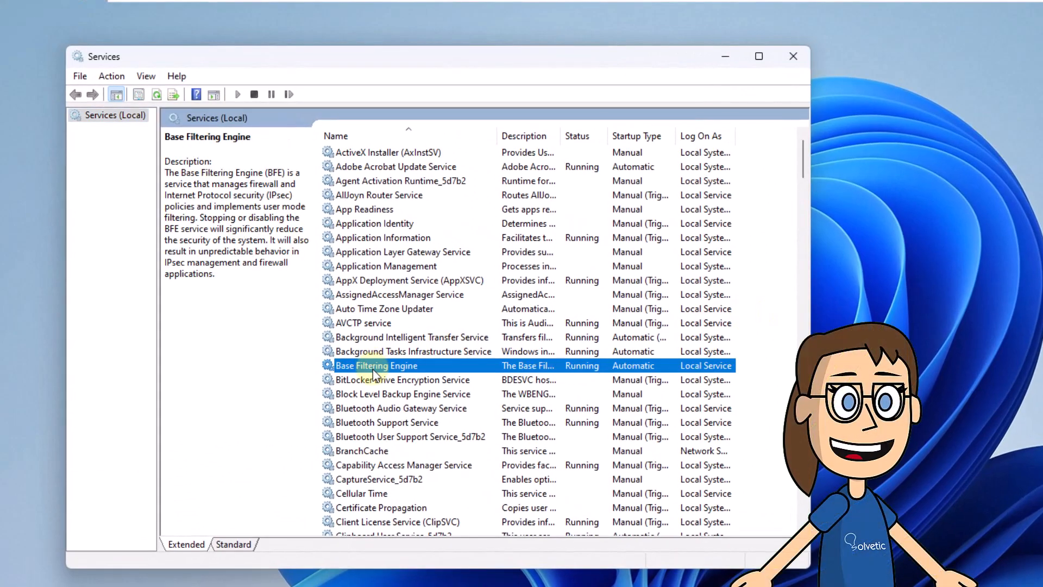
{"action": "key", "text": "v"}
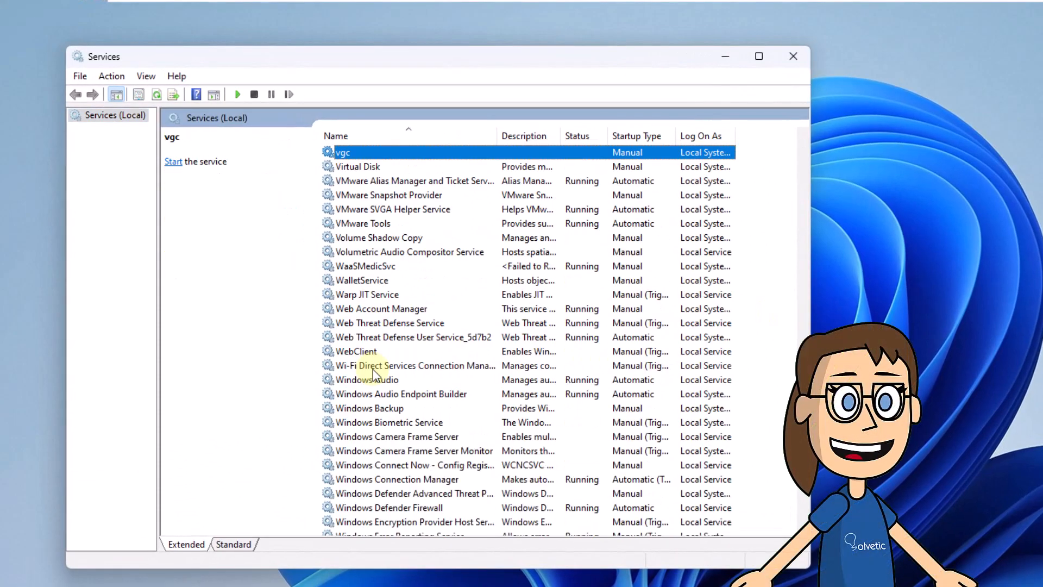
- Set the vgc service's startup type to Automatic, attempt to start it, and apply the changes before closing Services
{"action": "double_click", "coordinate": [485, 154]}
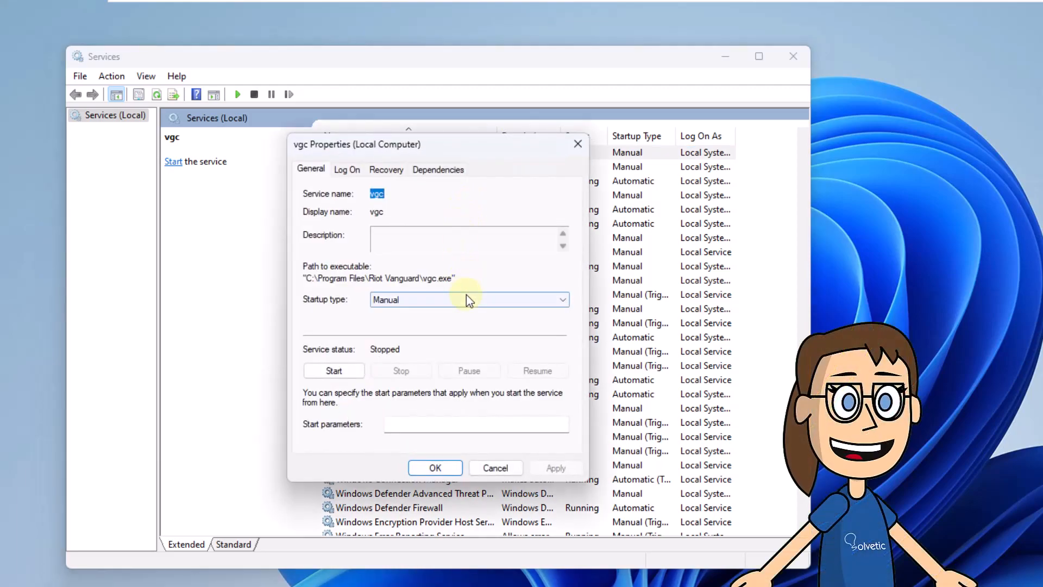
{"action": "left_click", "coordinate": [467, 295]}
{"action": "left_click", "coordinate": [461, 324]}
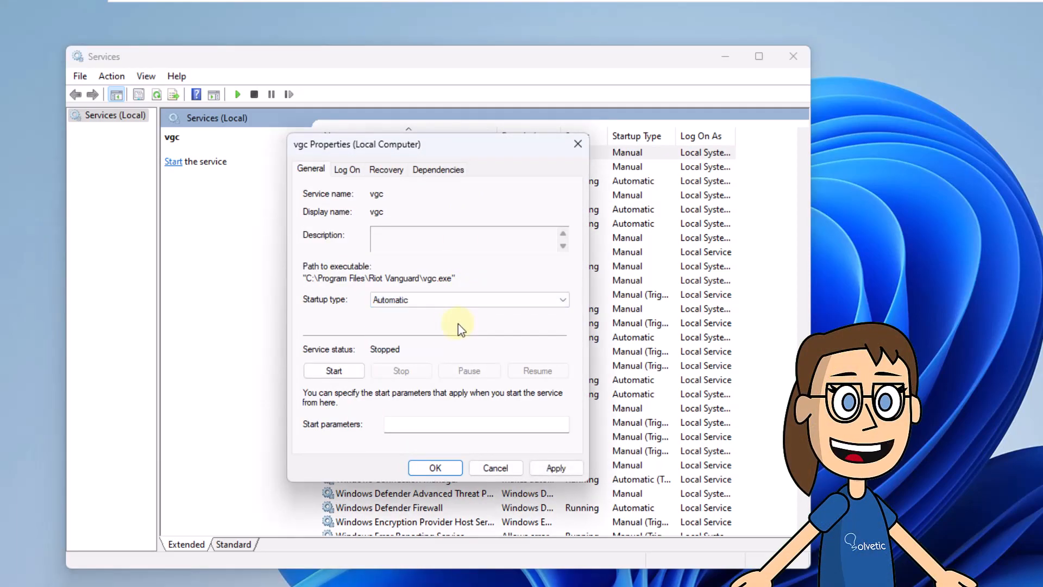
{"action": "left_click", "coordinate": [348, 372]}
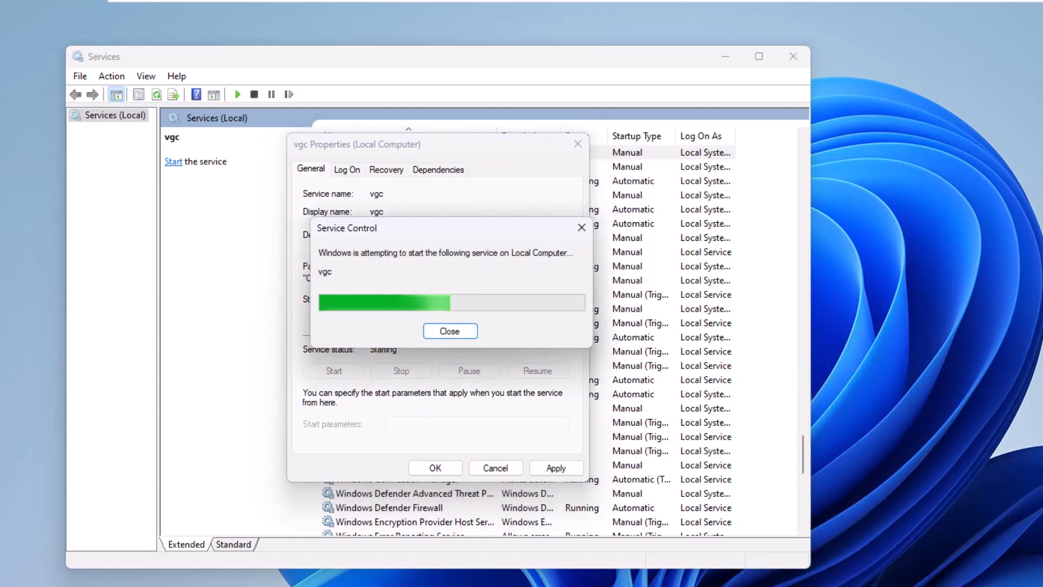
{"action": "left_click", "coordinate": [545, 469]}
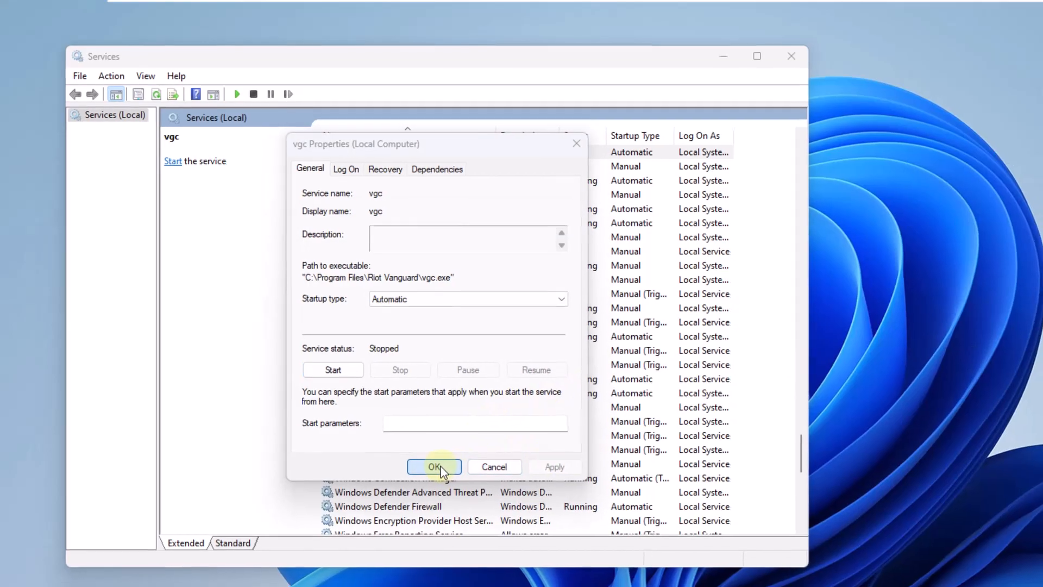
{"action": "left_click", "coordinate": [437, 469]}
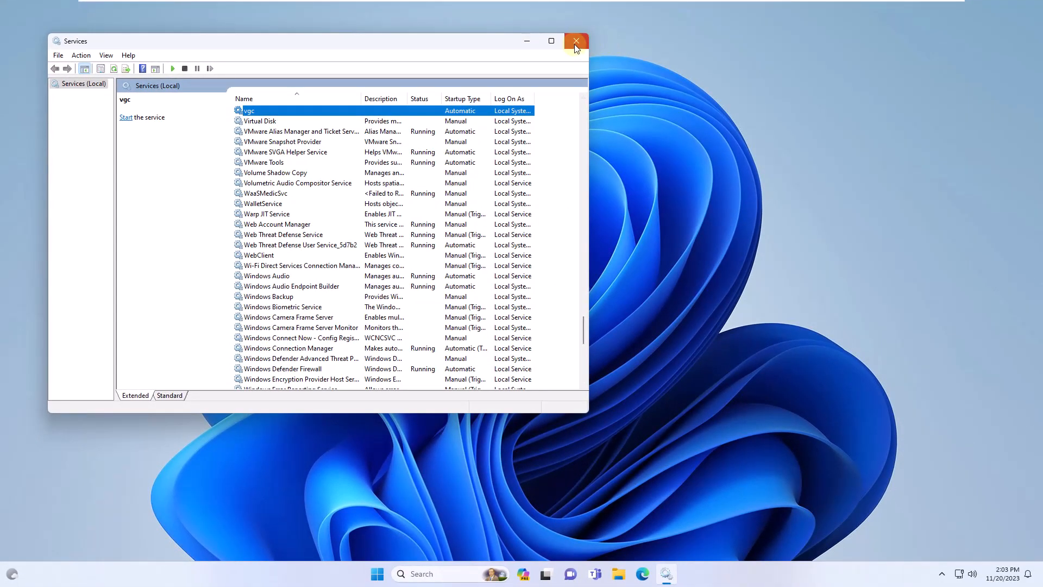
{"action": "left_click", "coordinate": [576, 42]}
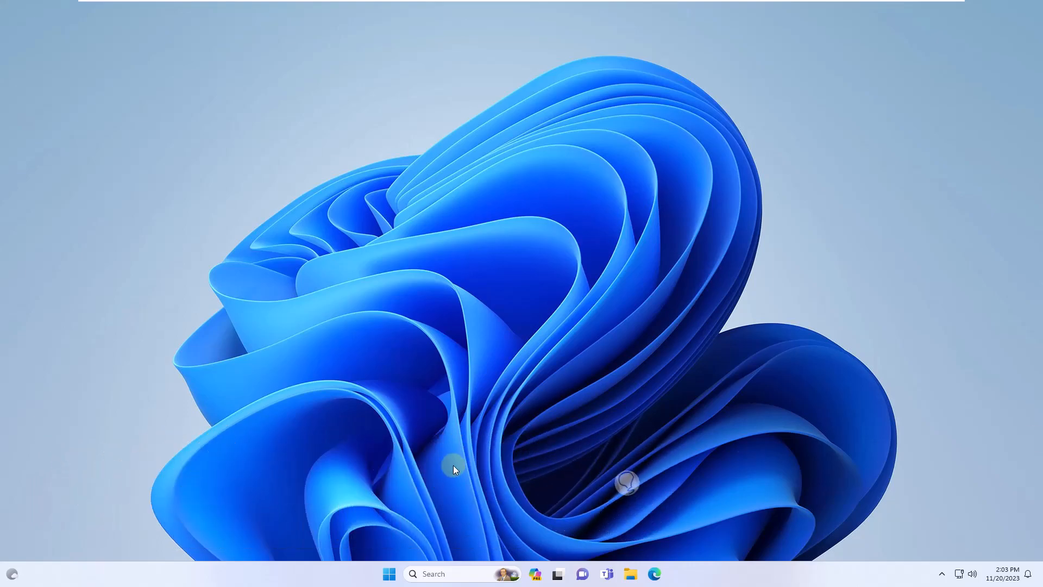
- Check in System Configuration (msconfig) whether the vgc service from Riot Games is enabled, and accept the dialog
{"action": "left_click", "coordinate": [459, 577]}
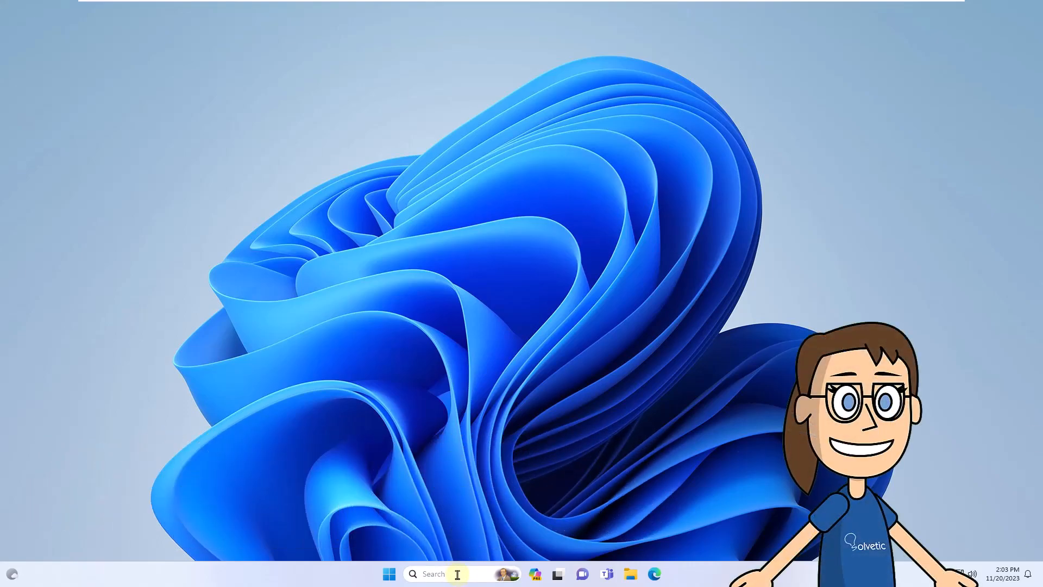
{"action": "type", "text": "msconfig"}
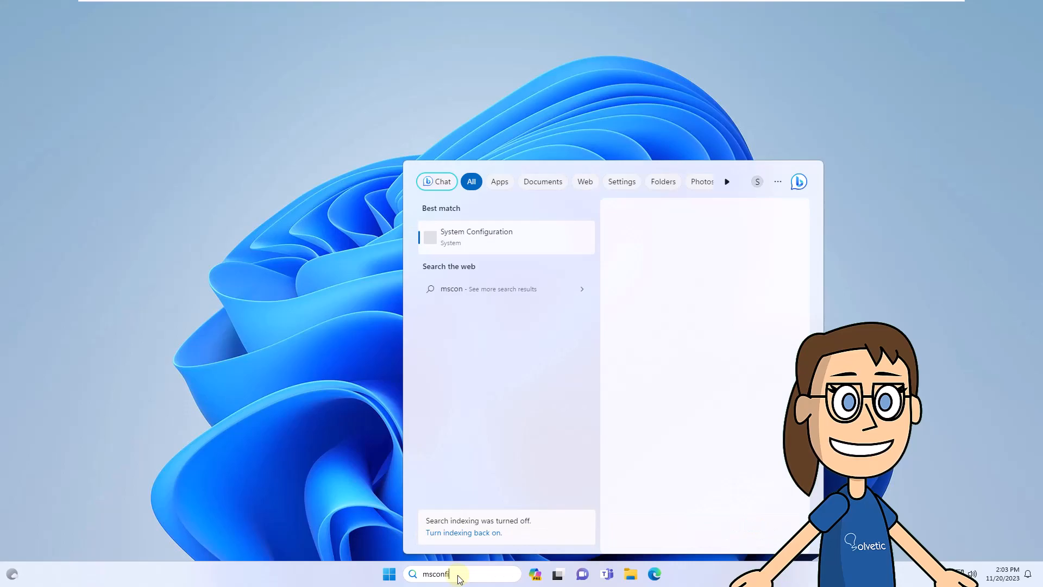
{"action": "left_click", "coordinate": [565, 247]}
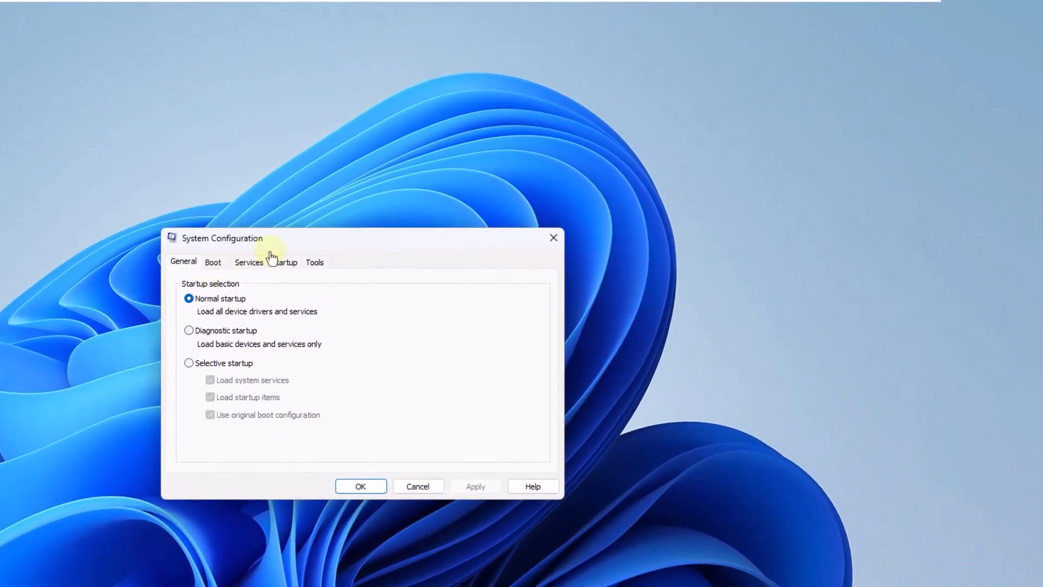
{"action": "left_click", "coordinate": [251, 263]}
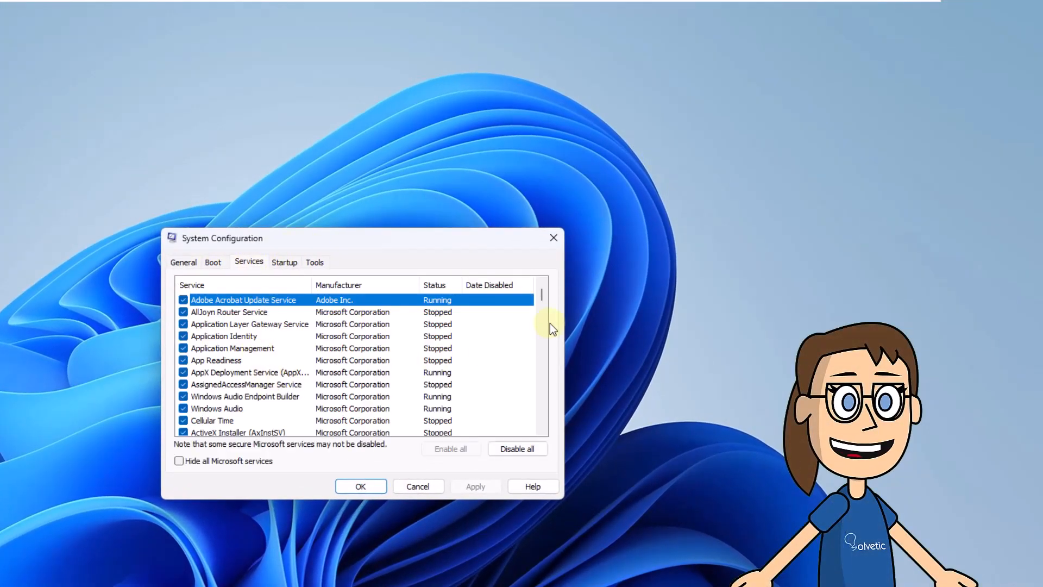
{"action": "left_click_drag", "start_coordinate": [544, 307], "coordinate": [542, 428]}
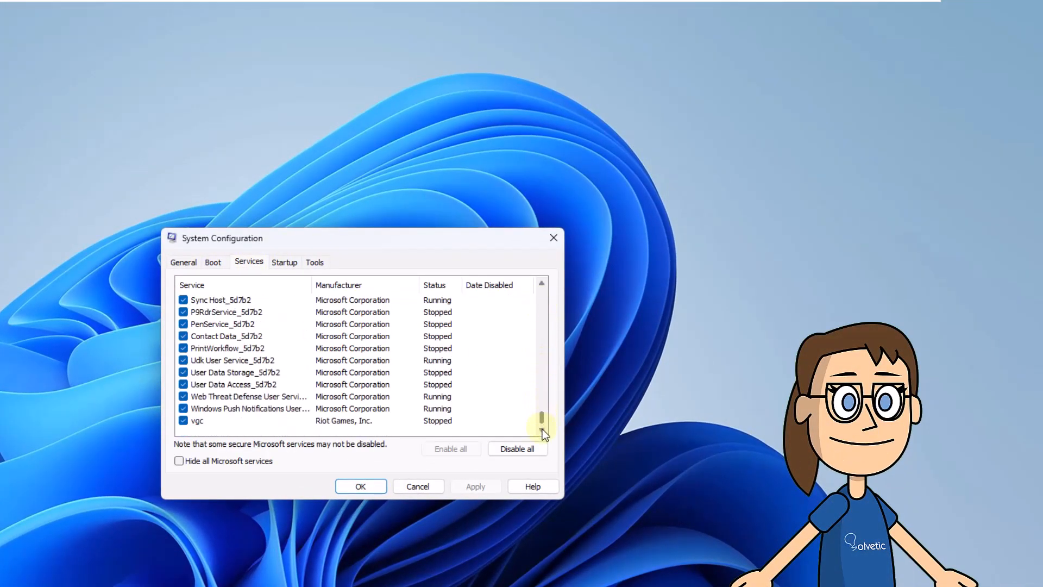
{"action": "left_click", "coordinate": [289, 422]}
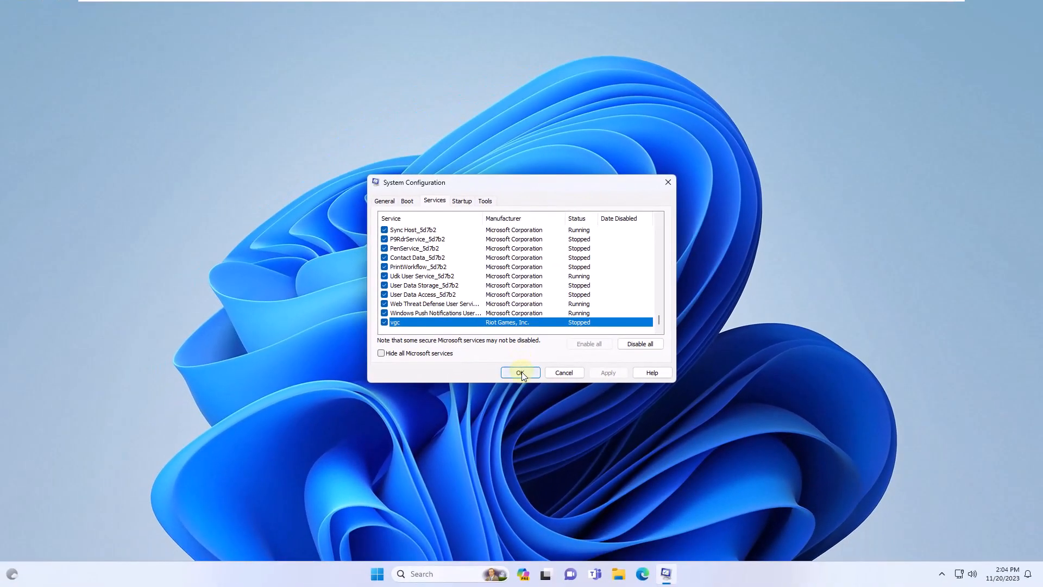
{"action": "left_click", "coordinate": [520, 373]}
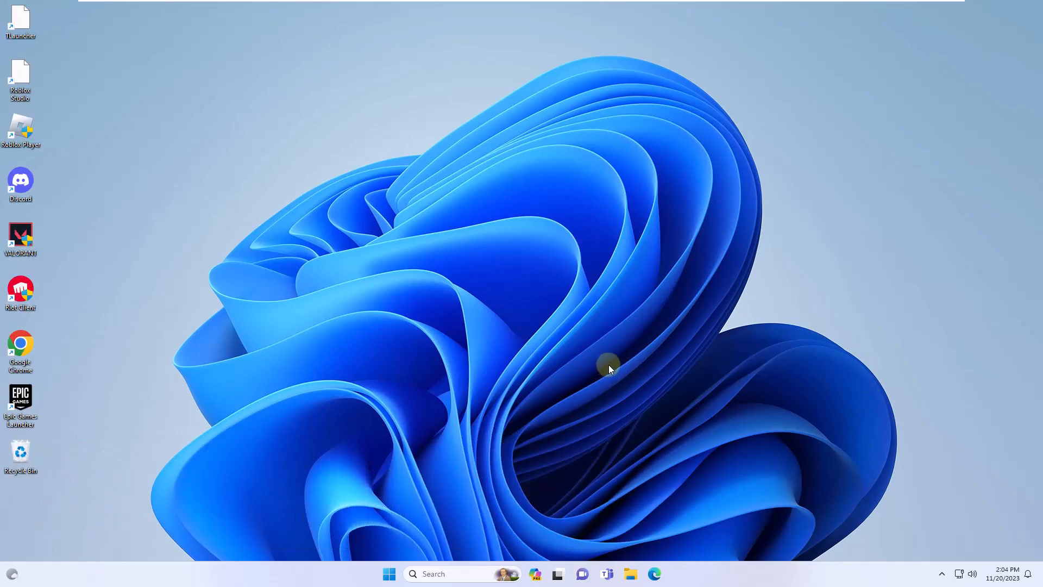
- Open the local application data folder by searching for %localappdata%
{"action": "left_click", "coordinate": [475, 577]}
{"action": "type", "text": "%loc"}
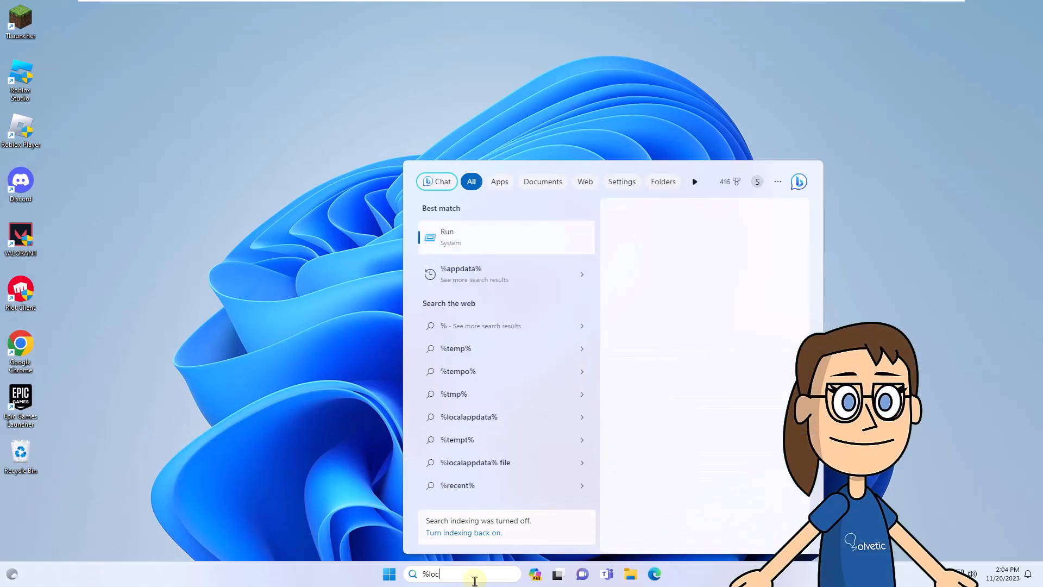
{"action": "type", "text": "alappdata%"}
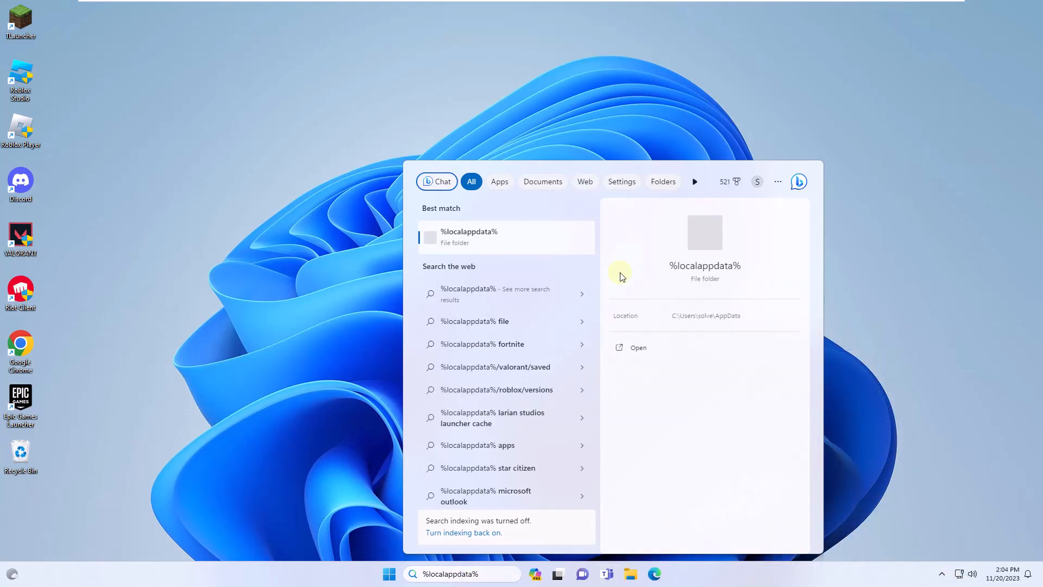
{"action": "left_click", "coordinate": [478, 237]}
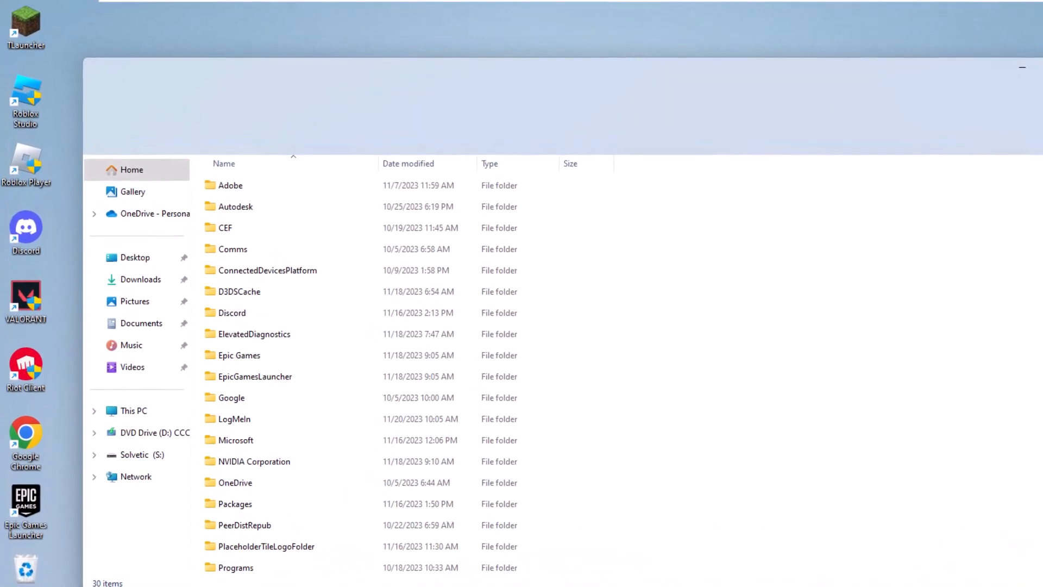
- Browse from the Local folder to Riot Games > Riot Client > Data
{"action": "scroll", "coordinate": [312, 412], "scroll_direction": "down", "scroll_amount": 3}
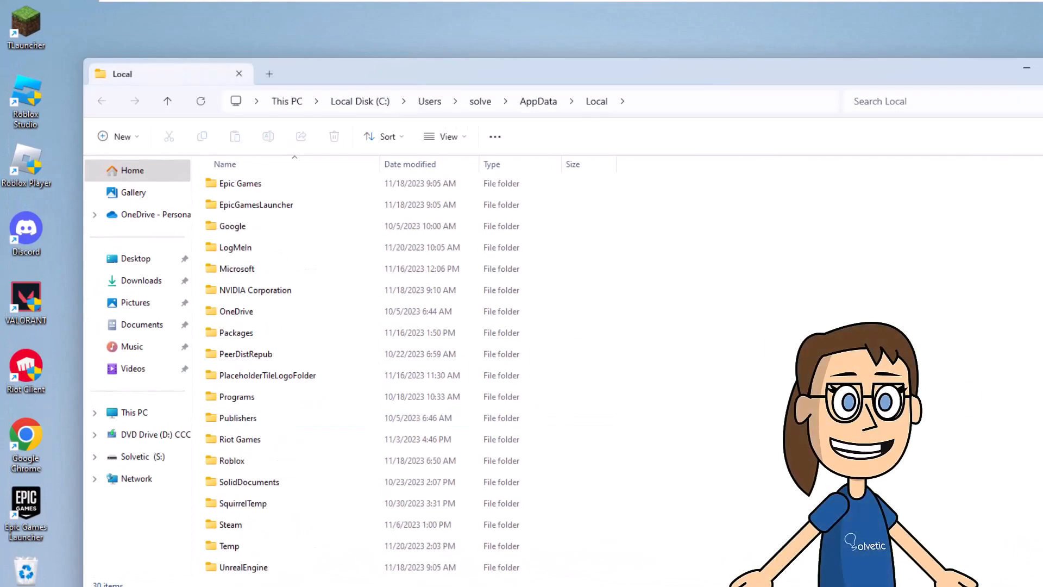
{"action": "scroll", "coordinate": [260, 409], "scroll_direction": "down", "scroll_amount": 1}
{"action": "double_click", "coordinate": [282, 377]}
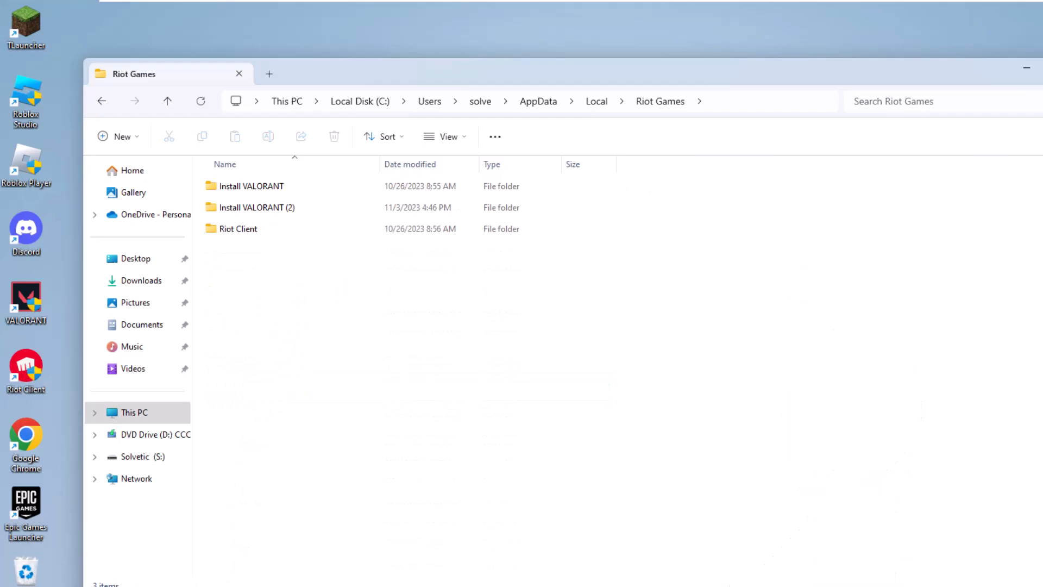
{"action": "double_click", "coordinate": [294, 231]}
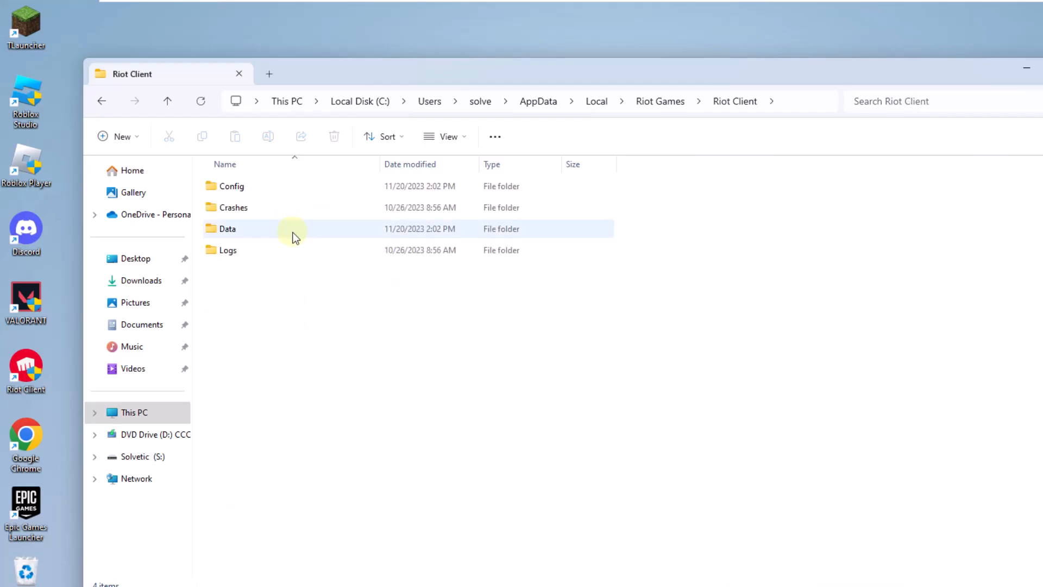
{"action": "double_click", "coordinate": [293, 232]}
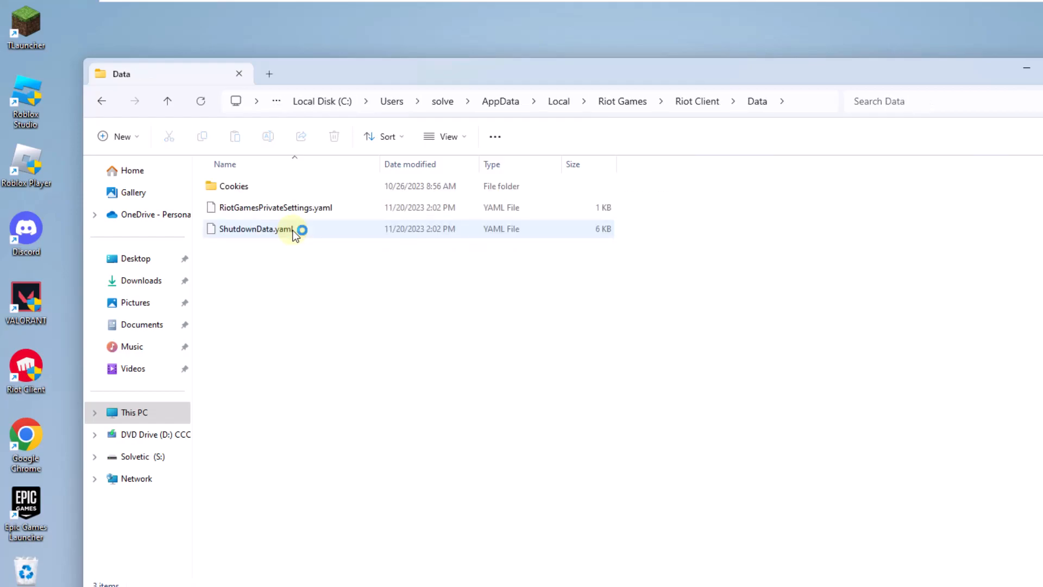
- Rename RiotGamesPrivateSettings.yaml to RiotGamesPrivateSettings.yaml.1, accept the extension change, and close the Data folder window
{"action": "left_click", "coordinate": [319, 205]}
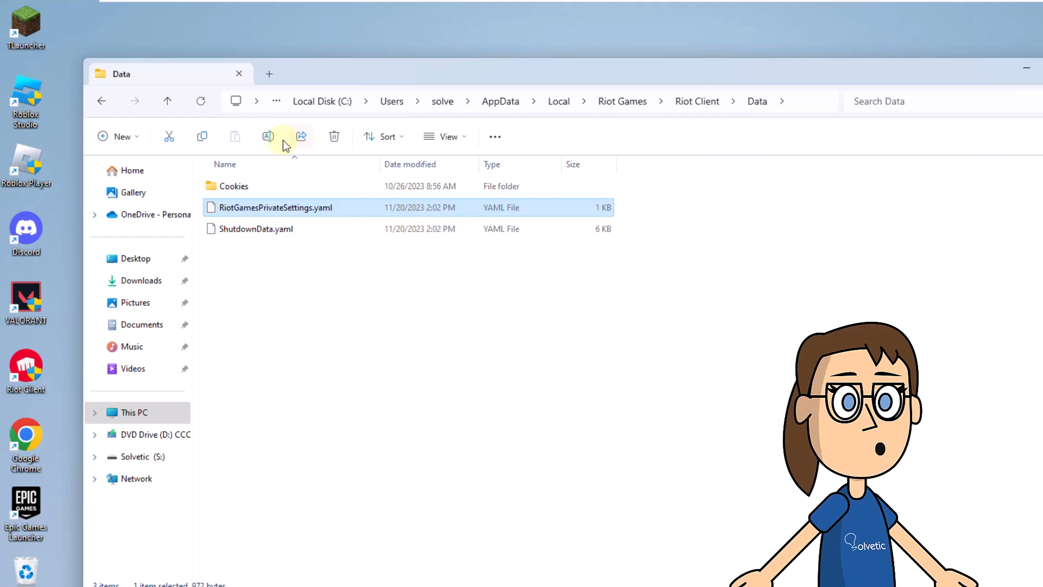
{"action": "left_click", "coordinate": [267, 140]}
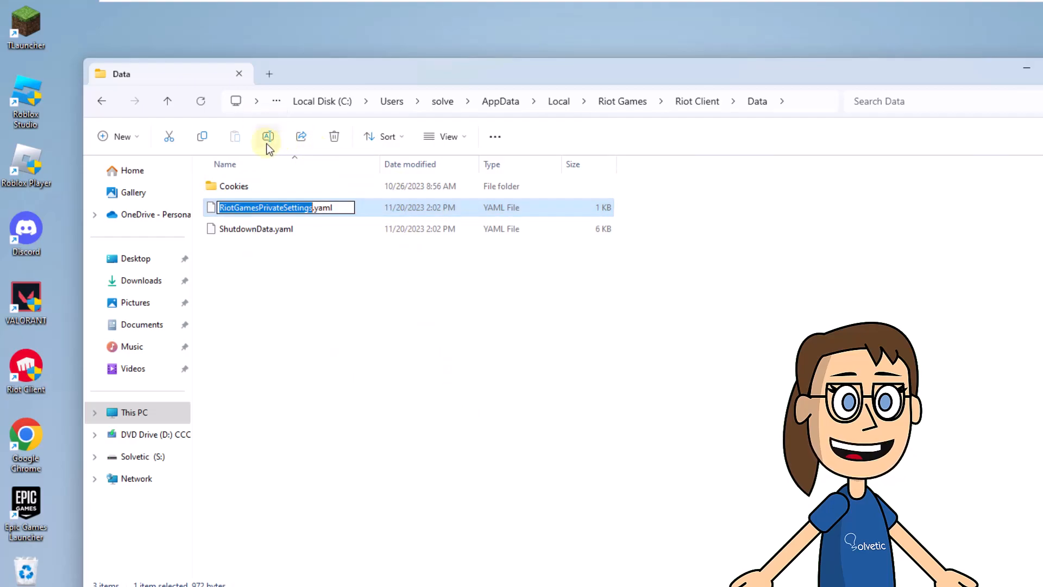
{"action": "key", "text": "End"}
{"action": "type", "text": ".1"}
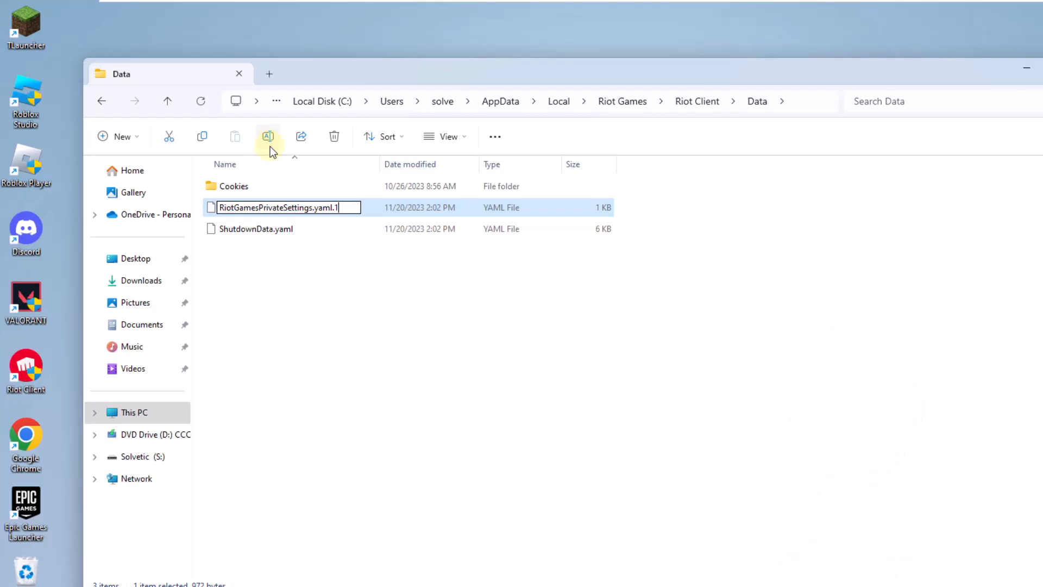
{"action": "key", "text": "Return"}
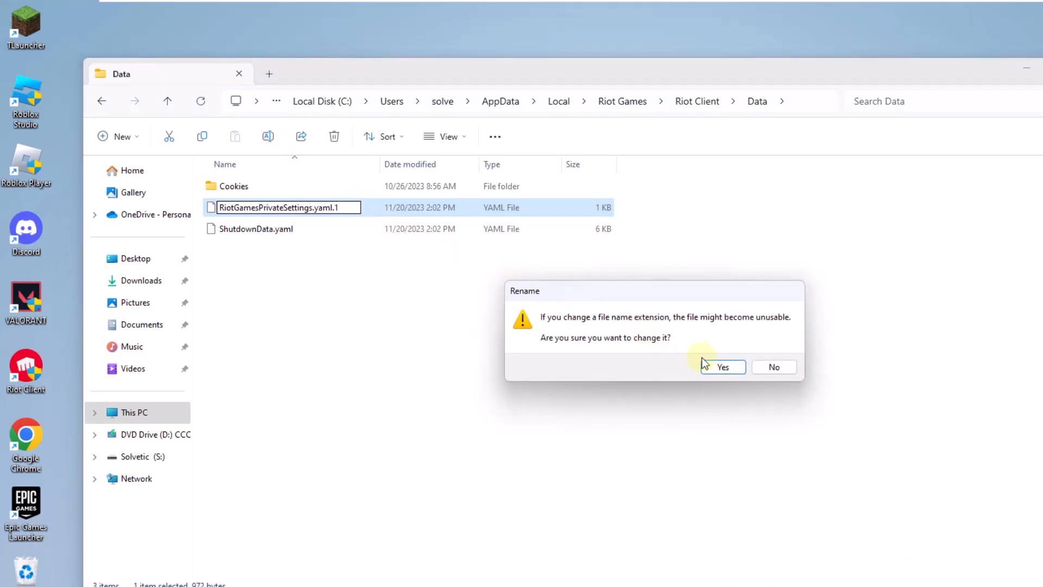
{"action": "left_click", "coordinate": [721, 368]}
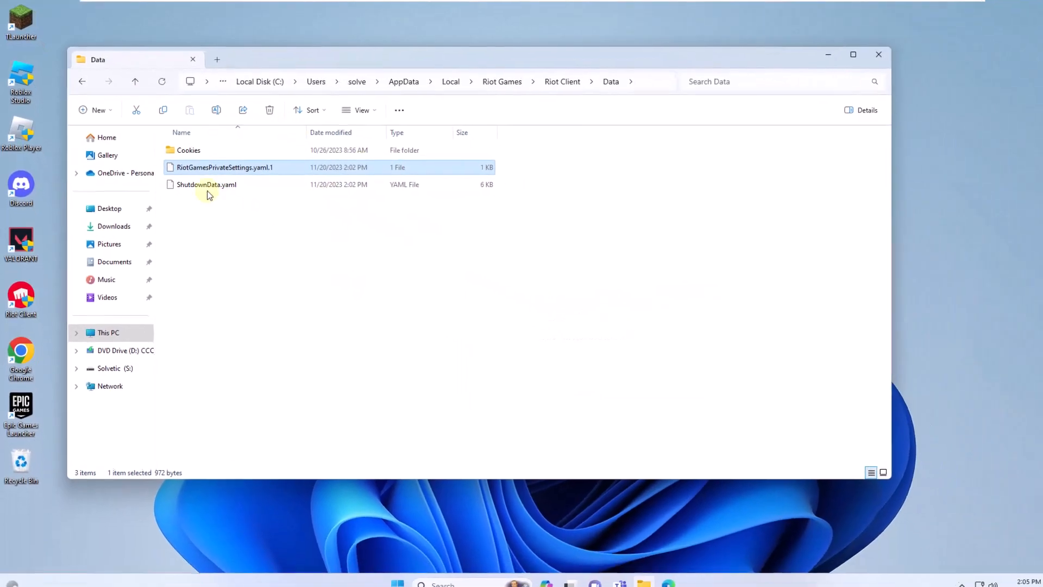
{"action": "left_click", "coordinate": [860, 55]}
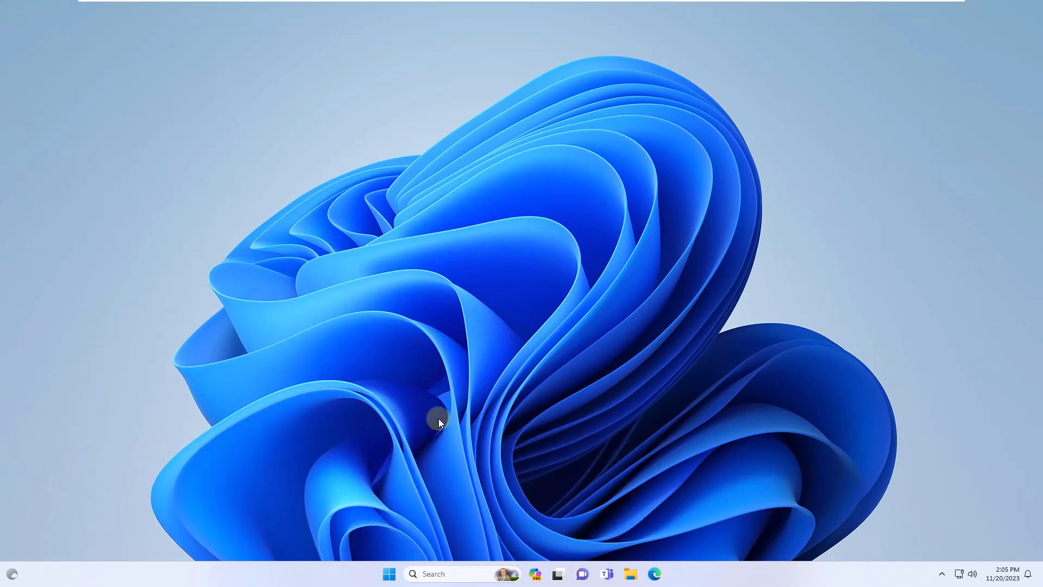
- In Device Manager, run an automatic driver search for the VMware SVGA 3D display adapter and close the update wizard
{"action": "right_click", "coordinate": [389, 573]}
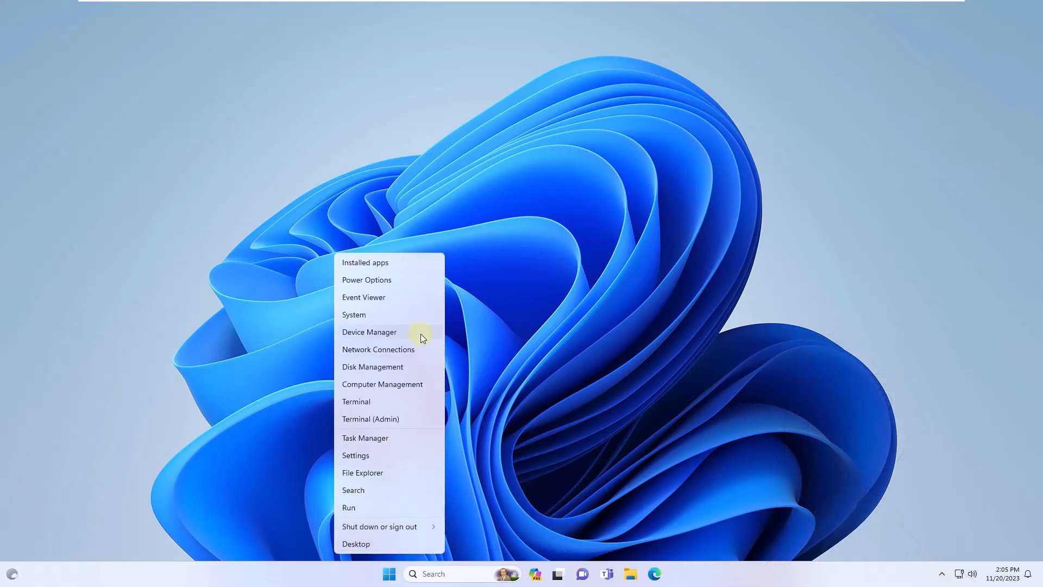
{"action": "left_click", "coordinate": [419, 332]}
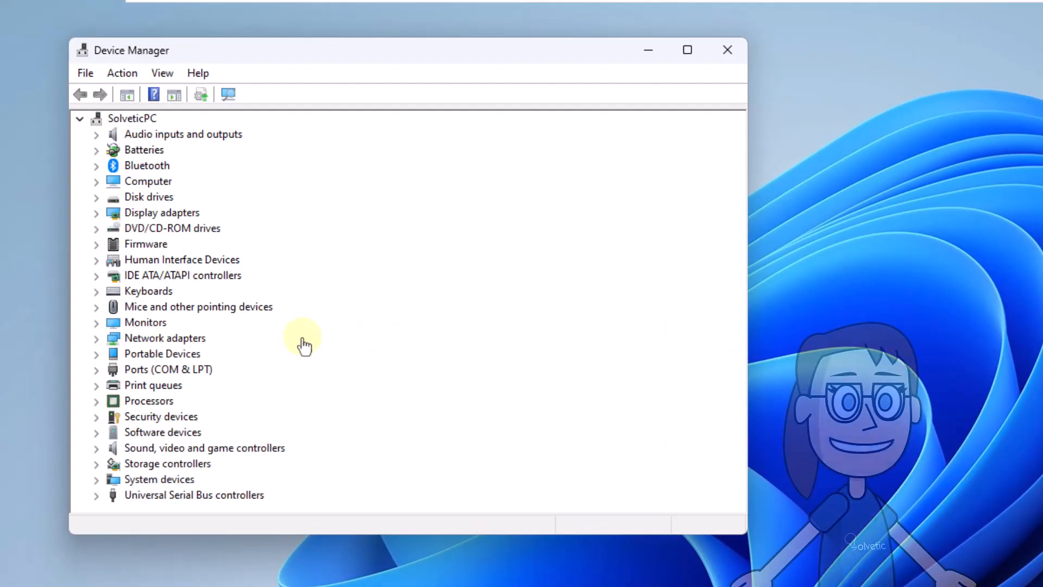
{"action": "double_click", "coordinate": [106, 215]}
{"action": "left_click", "coordinate": [178, 228]}
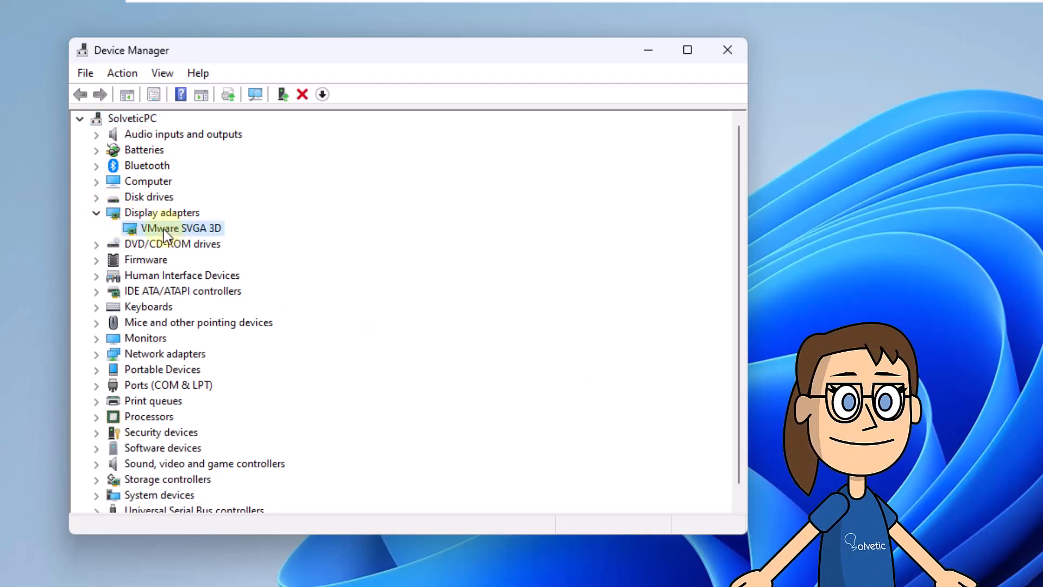
{"action": "right_click", "coordinate": [164, 229]}
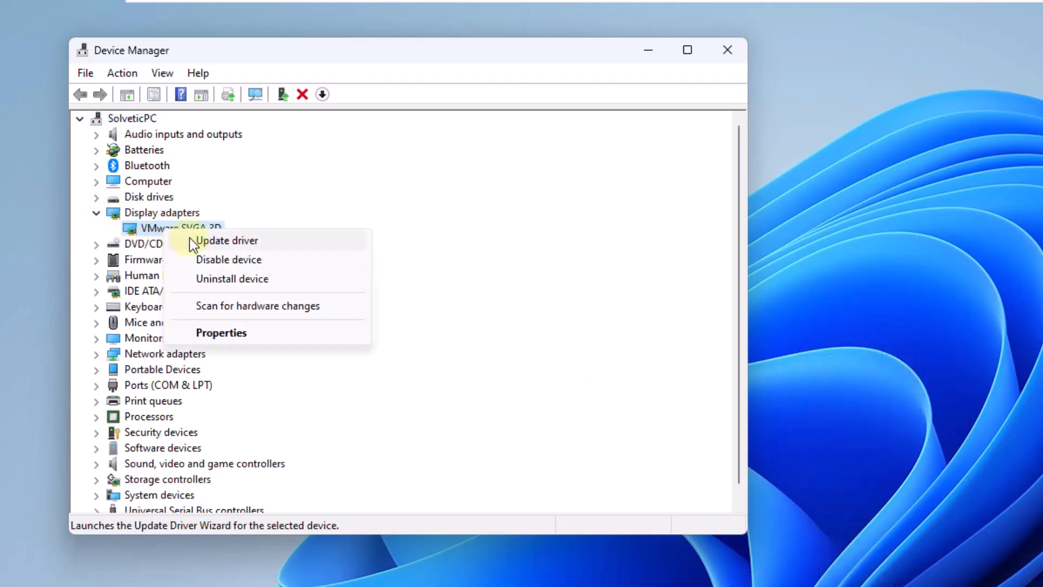
{"action": "left_click", "coordinate": [191, 240]}
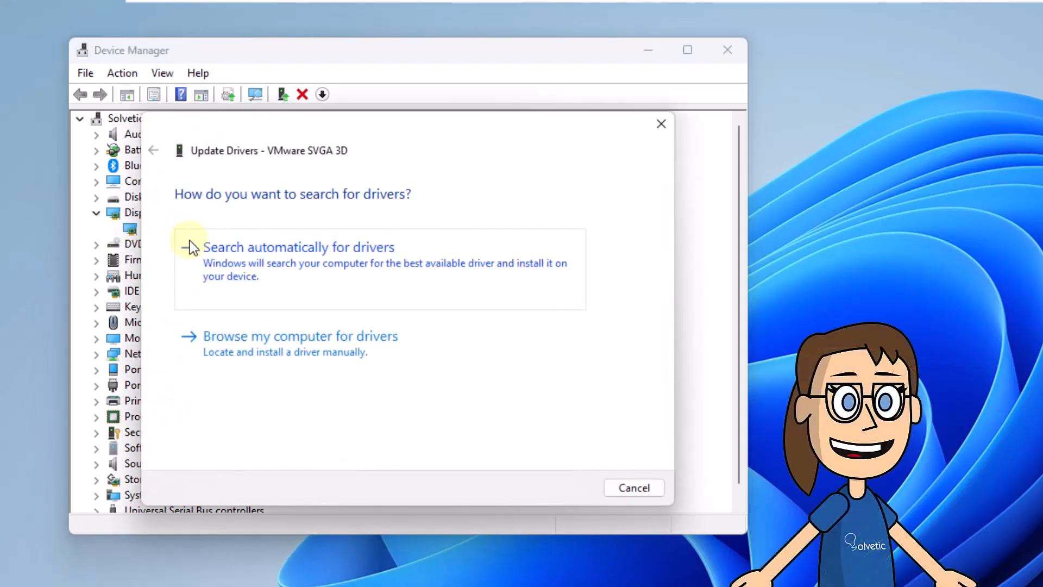
{"action": "left_click", "coordinate": [312, 264]}
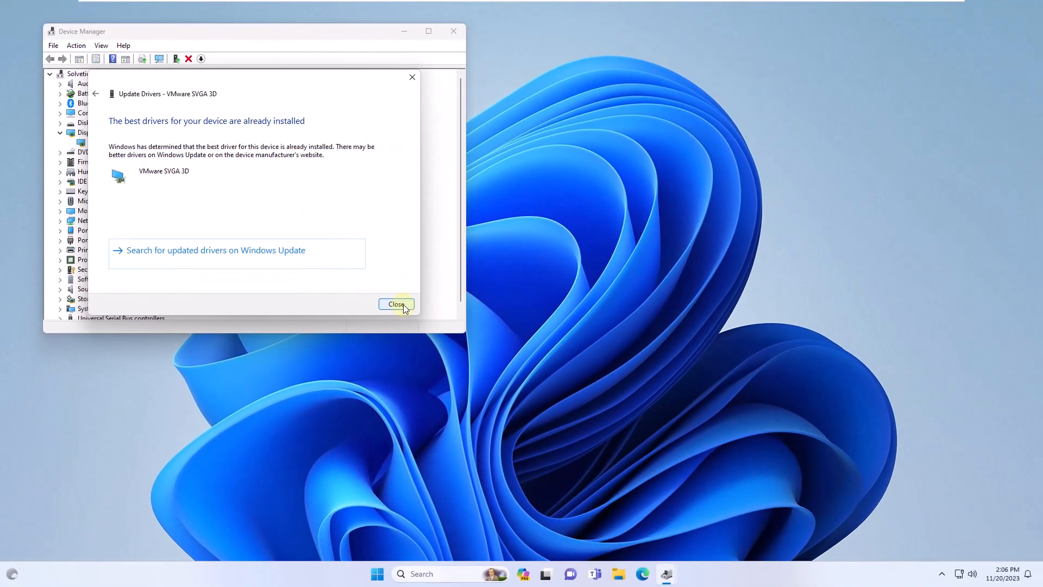
{"action": "left_click", "coordinate": [635, 488]}
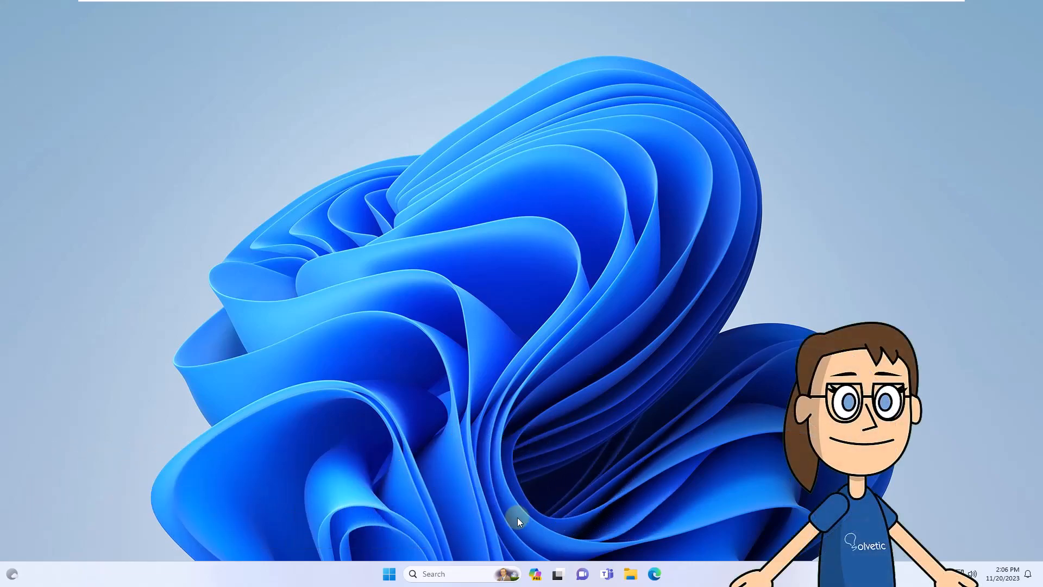
- Open the Windows Graphics settings by searching for "grphi"
{"action": "left_click", "coordinate": [466, 576]}
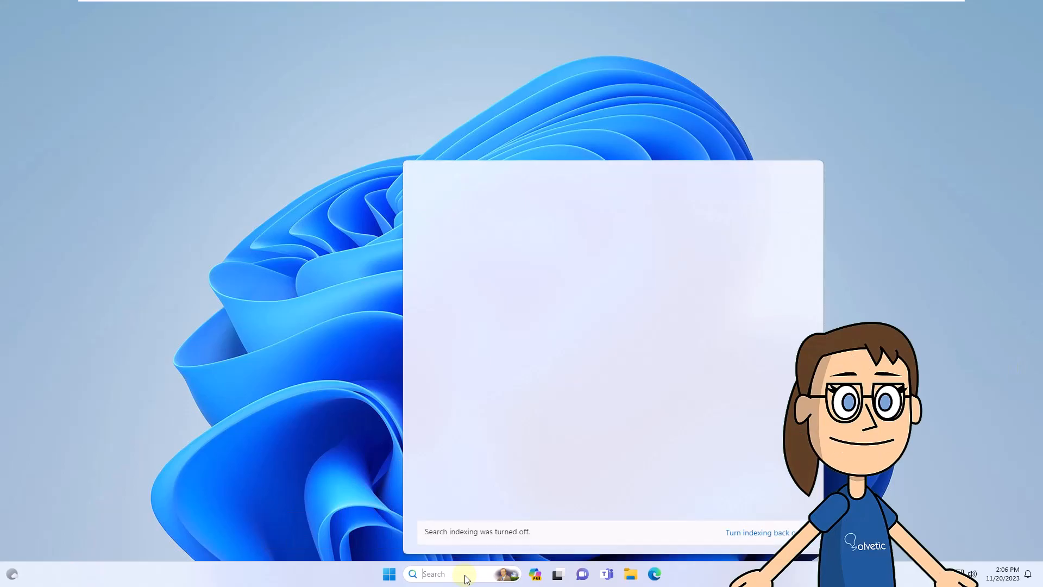
{"action": "type", "text": "grphi"}
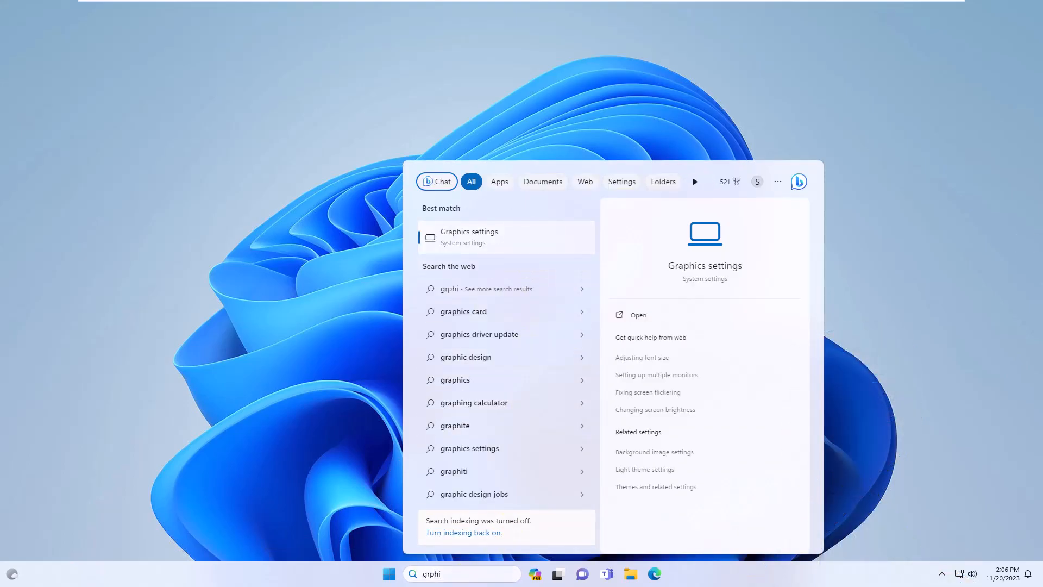
{"action": "key", "text": "Return"}
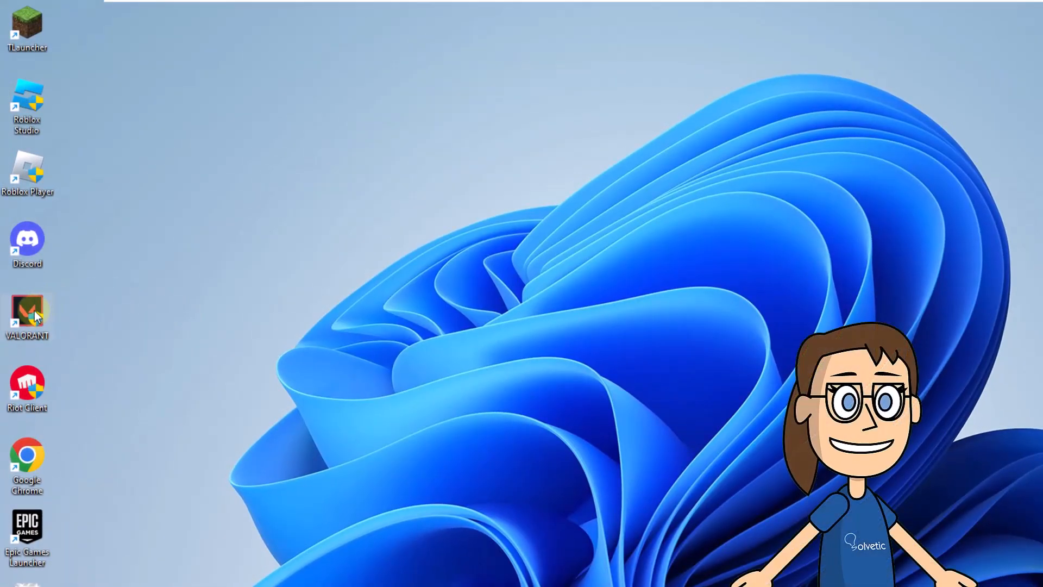
- Open the VALORANT shortcut's file location, and add RiotClientServices from C:\Riot Games\Riot Client as a desktop app in Graphics settings
{"action": "right_click", "coordinate": [34, 313]}
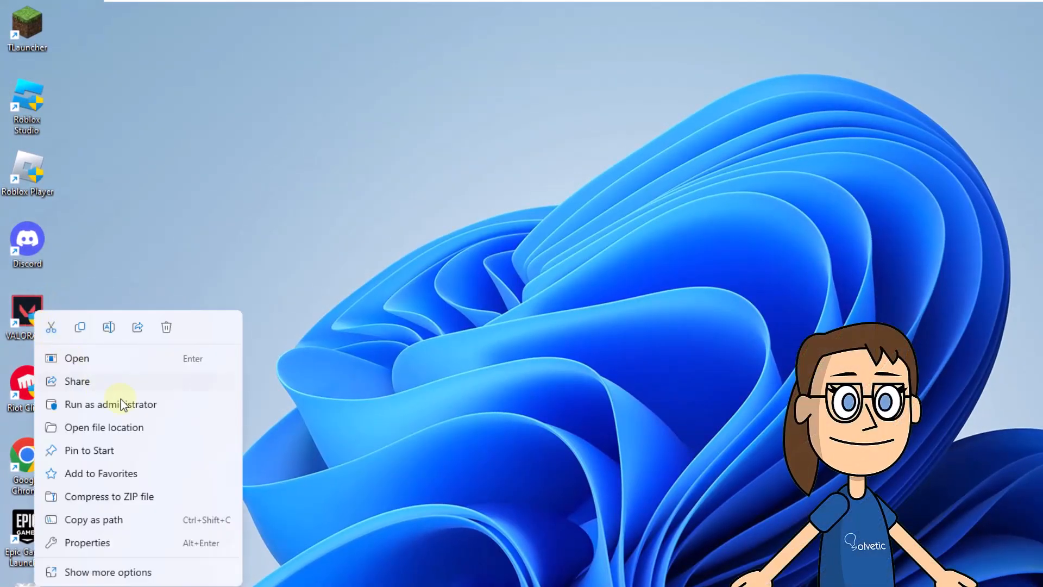
{"action": "left_click", "coordinate": [149, 429]}
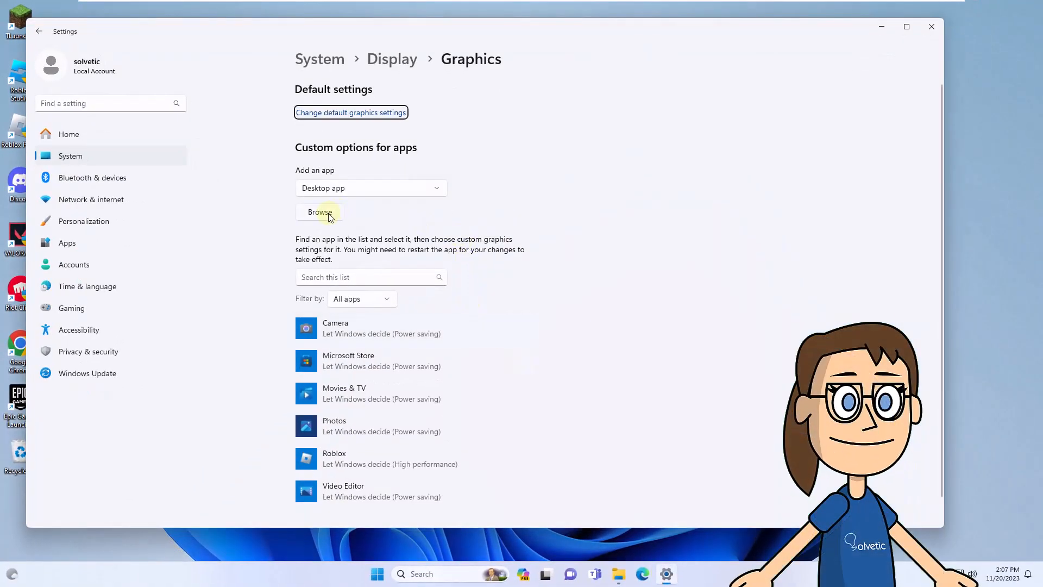
{"action": "left_click", "coordinate": [326, 214]}
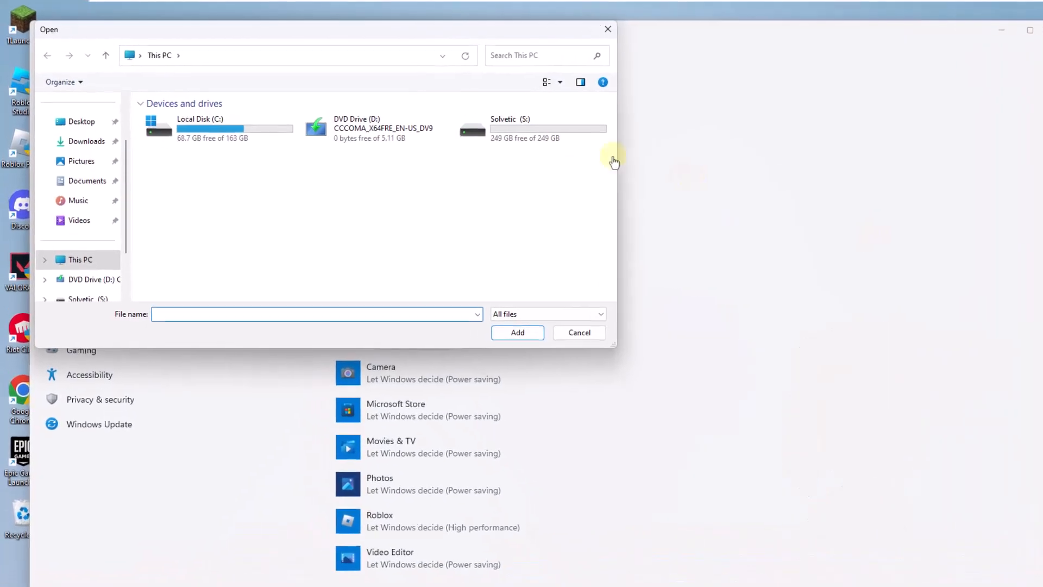
{"action": "left_click", "coordinate": [421, 56]}
{"action": "type", "text": "C:\\Riot Games\\Riot Client"}
{"action": "key", "text": "Return"}
{"action": "left_click", "coordinate": [301, 204]}
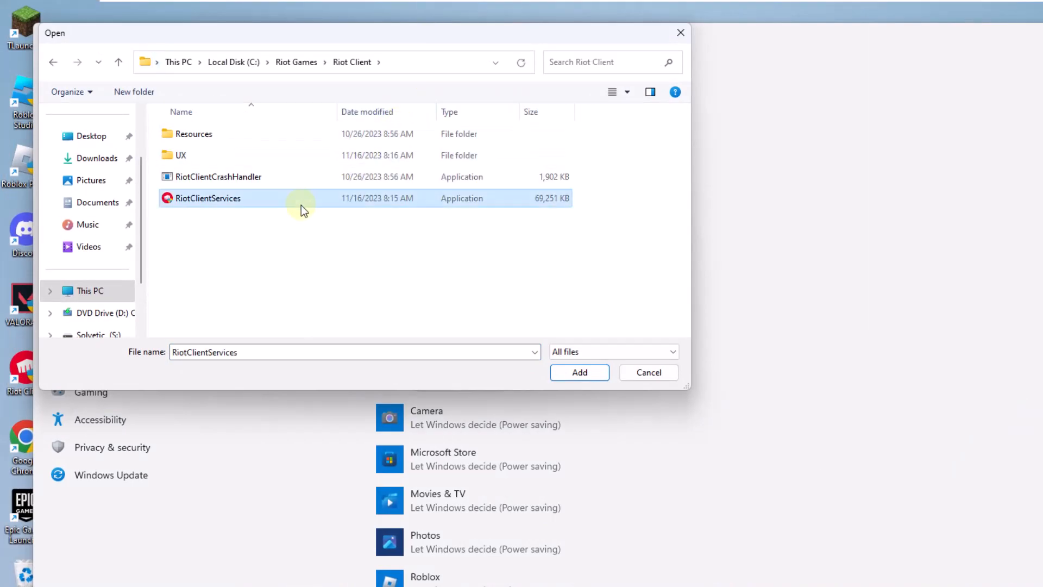
{"action": "left_click", "coordinate": [578, 372]}
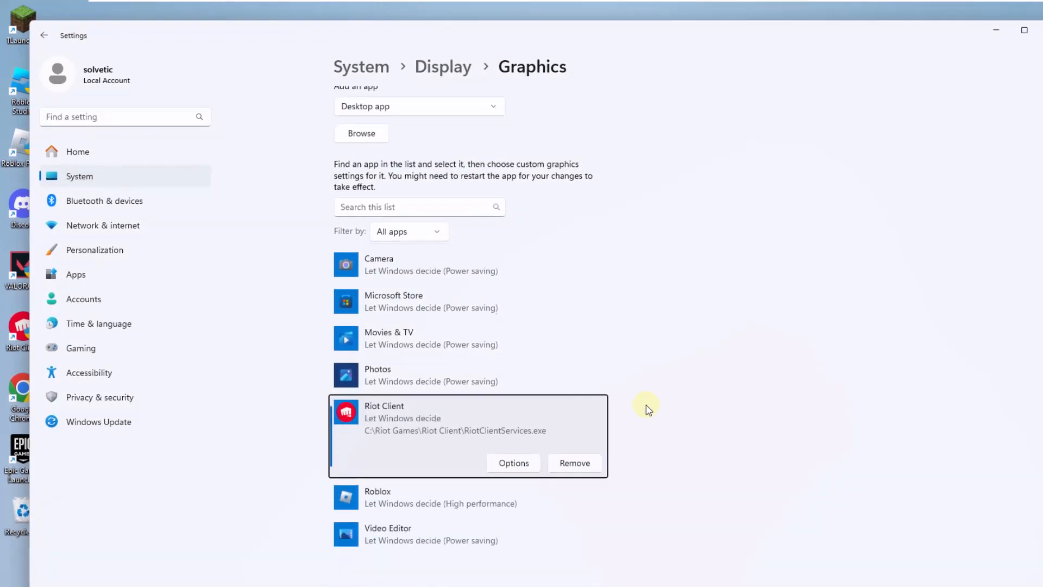
- Set the Riot Client's graphics preference to High performance, save it, and close Settings
{"action": "left_click", "coordinate": [504, 458]}
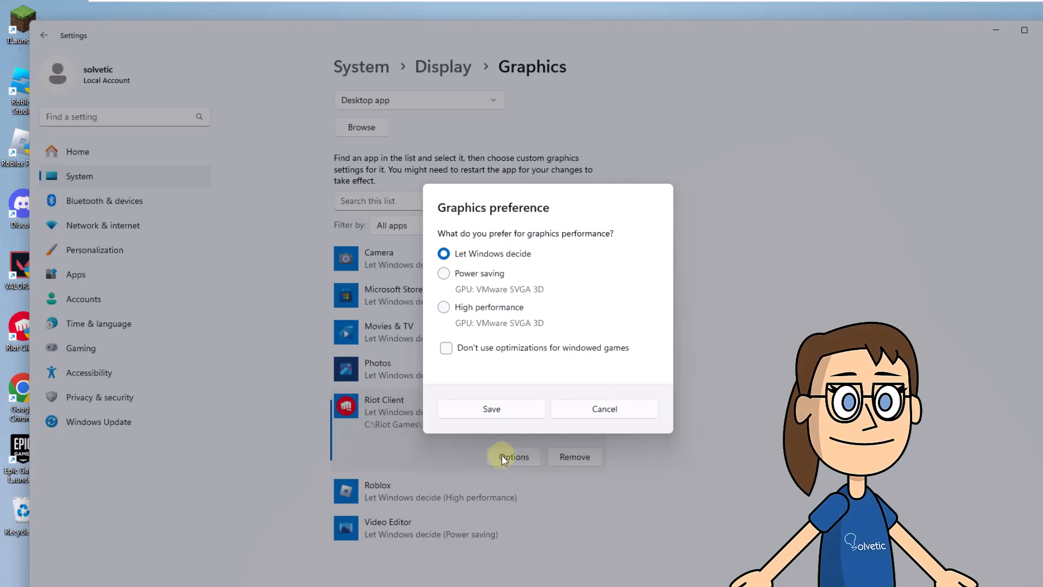
{"action": "left_click", "coordinate": [444, 307]}
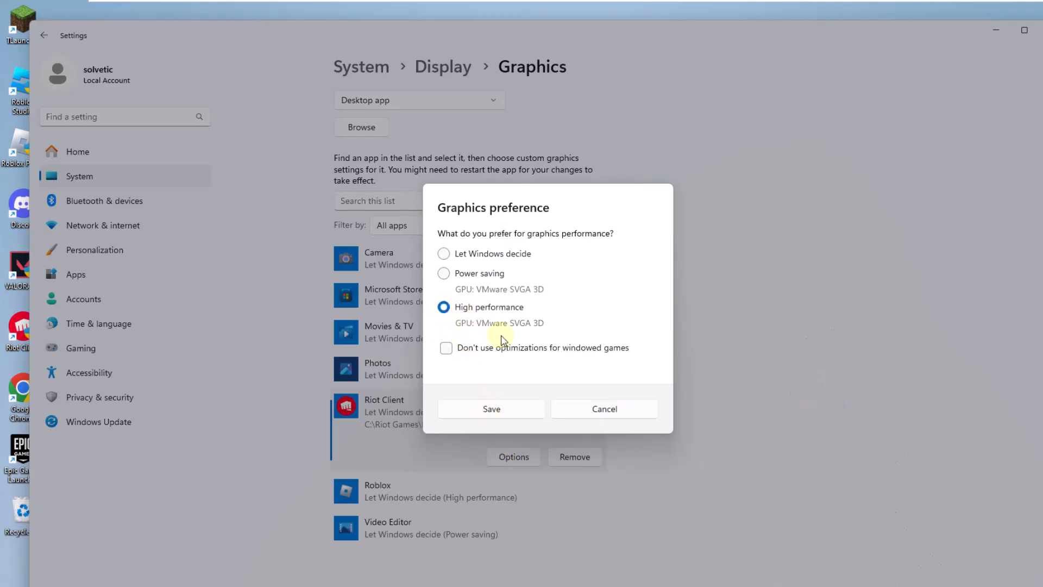
{"action": "left_click", "coordinate": [490, 408]}
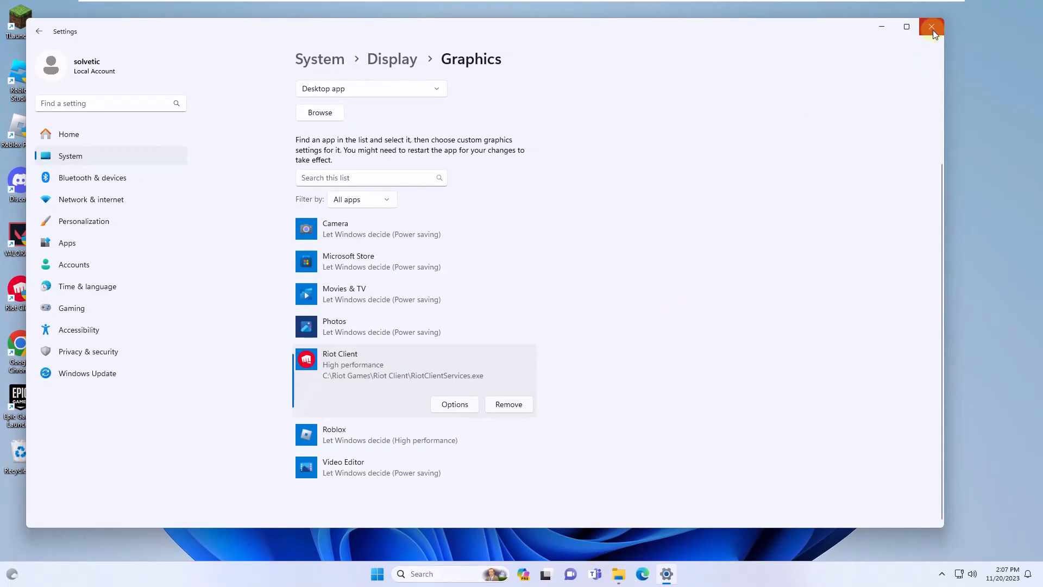
{"action": "left_click", "coordinate": [932, 29]}
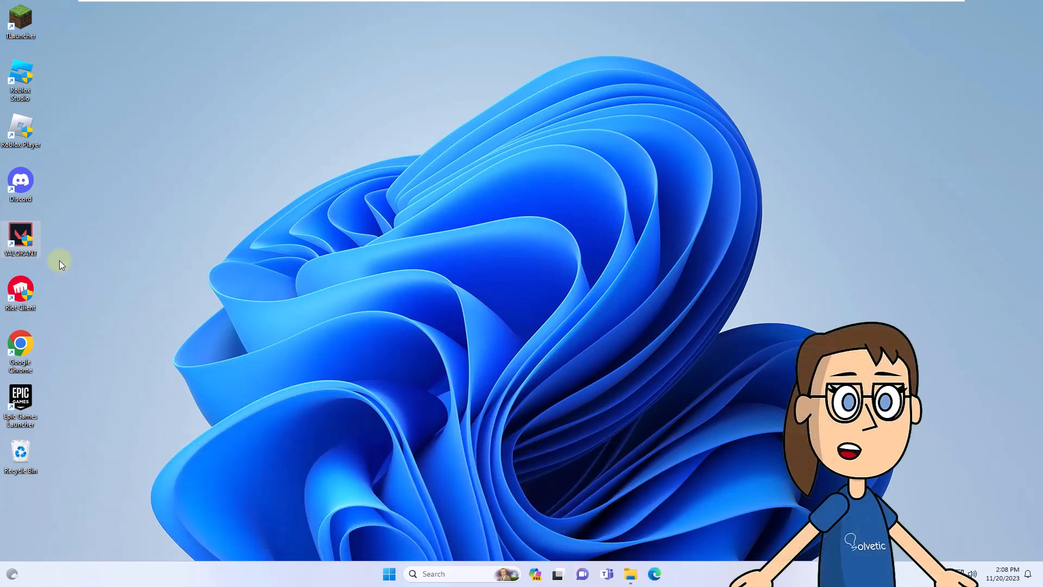
- Set the VALORANT desktop shortcut to run in compatibility mode for Windows 8, and apply the change
{"action": "right_click", "coordinate": [19, 234]}
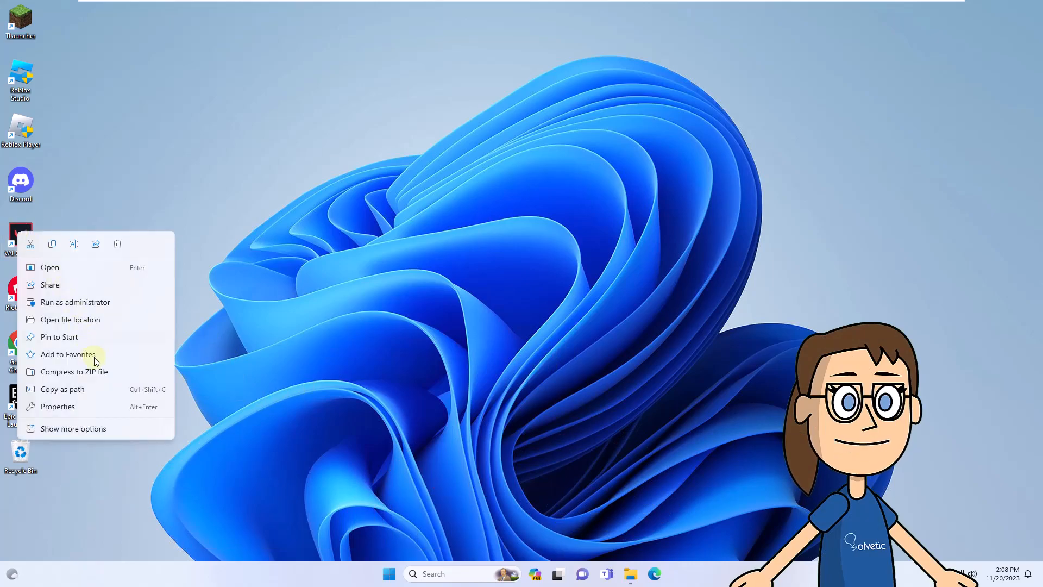
{"action": "left_click", "coordinate": [84, 407]}
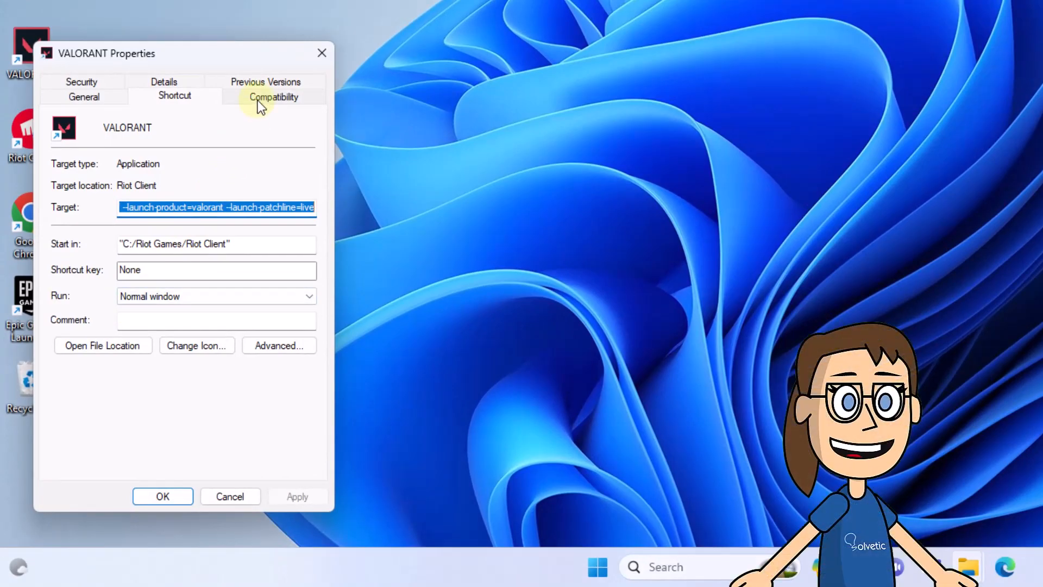
{"action": "left_click", "coordinate": [245, 121]}
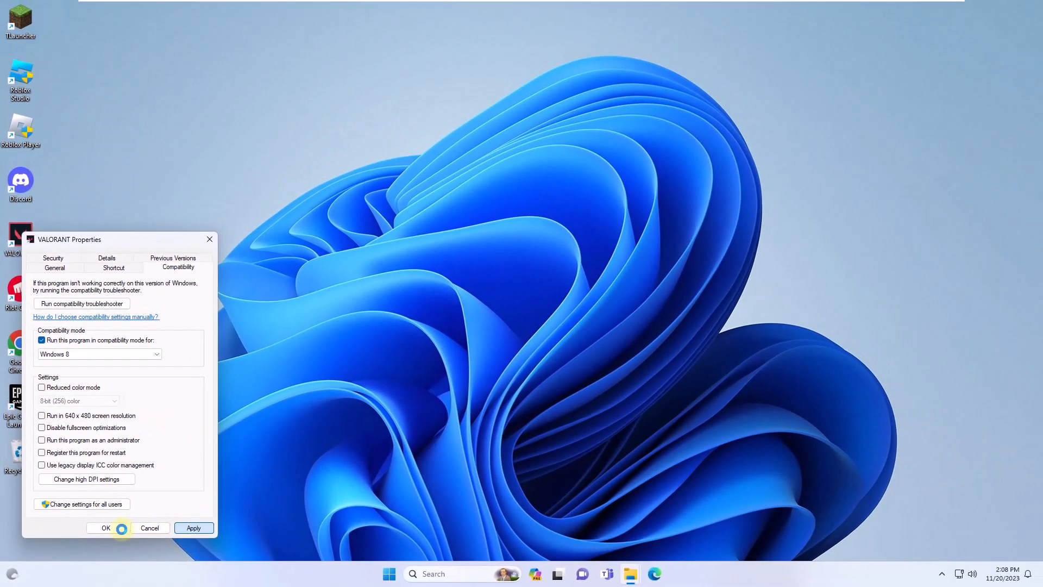
{"action": "left_click", "coordinate": [118, 521]}
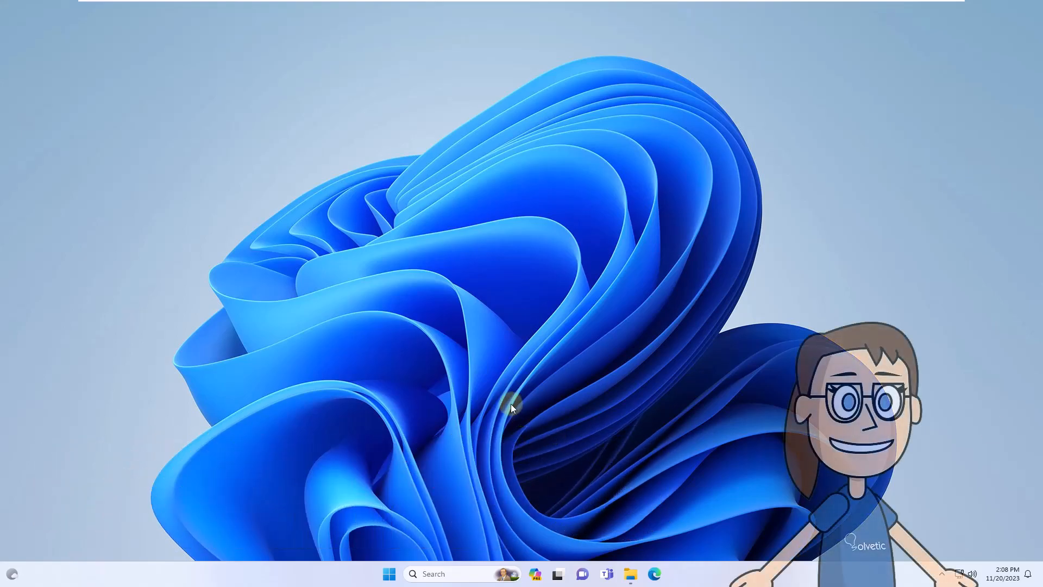
- Run tpm.msc to check the TPM status in Trusted Platform Module Management, and close the window
{"action": "right_click", "coordinate": [389, 574]}
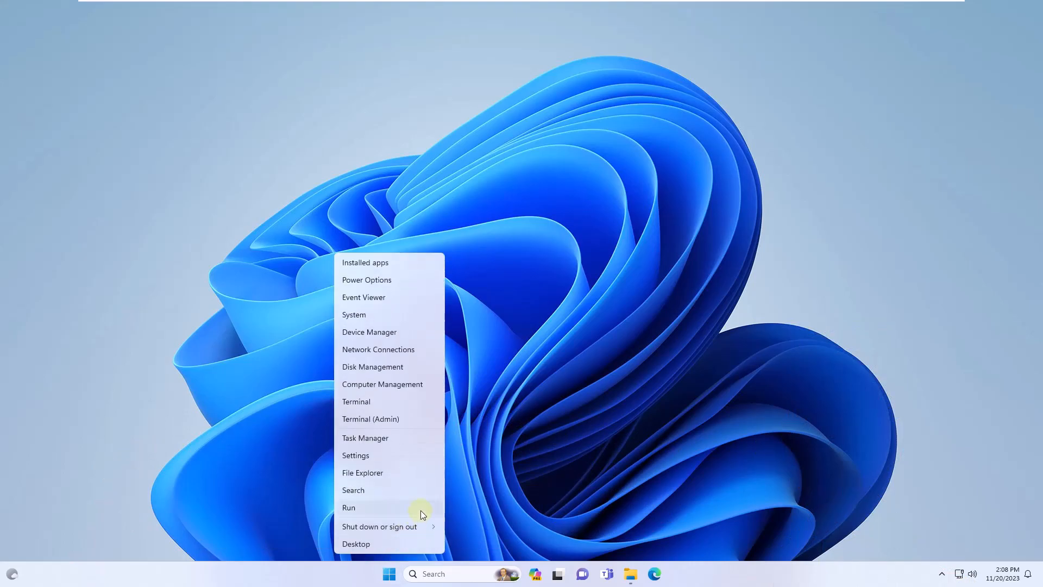
{"action": "left_click", "coordinate": [421, 509]}
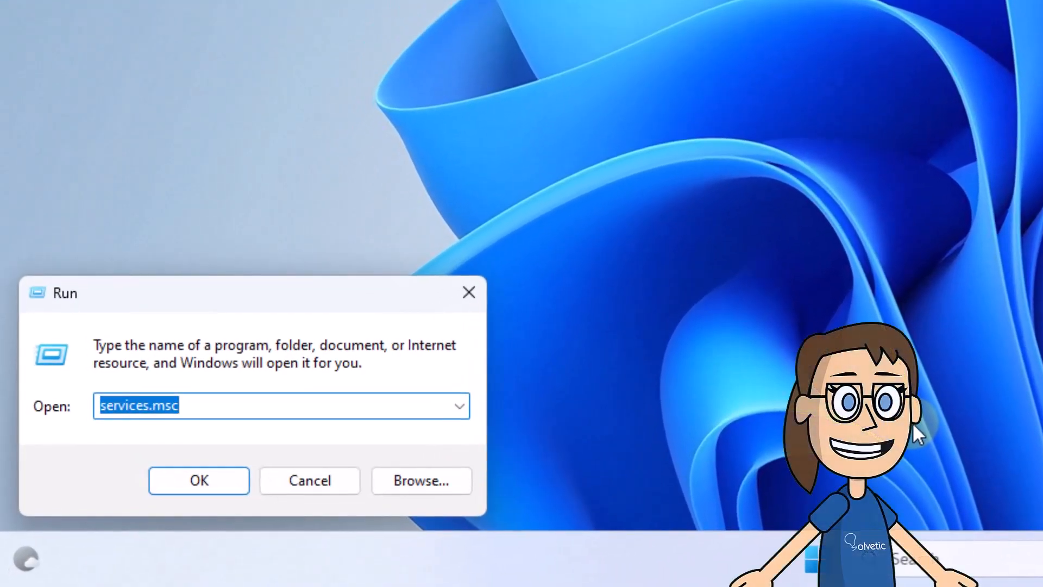
{"action": "type", "text": "tpm.msc"}
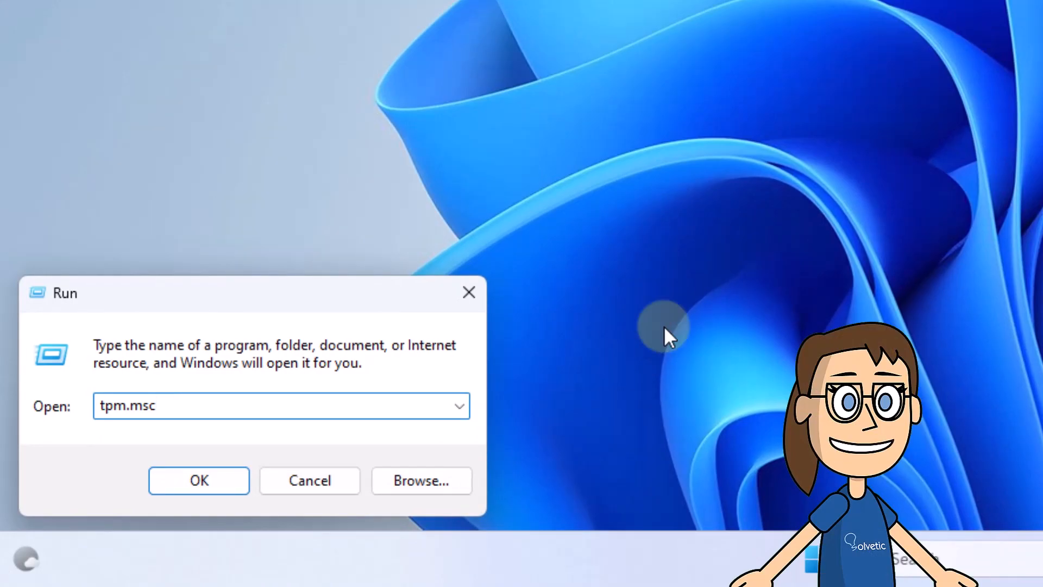
{"action": "left_click", "coordinate": [204, 472]}
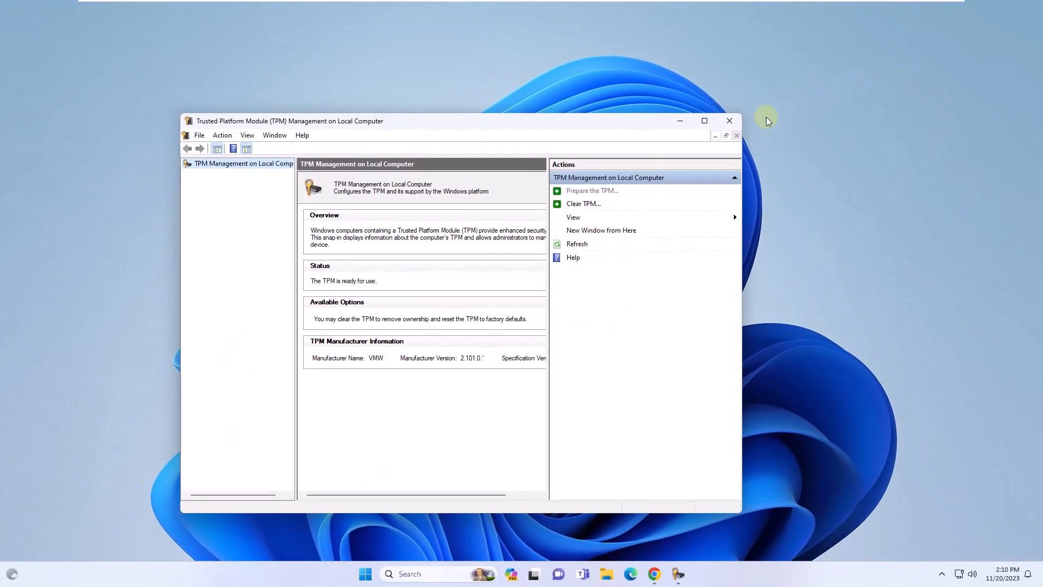
{"action": "left_click", "coordinate": [729, 120]}
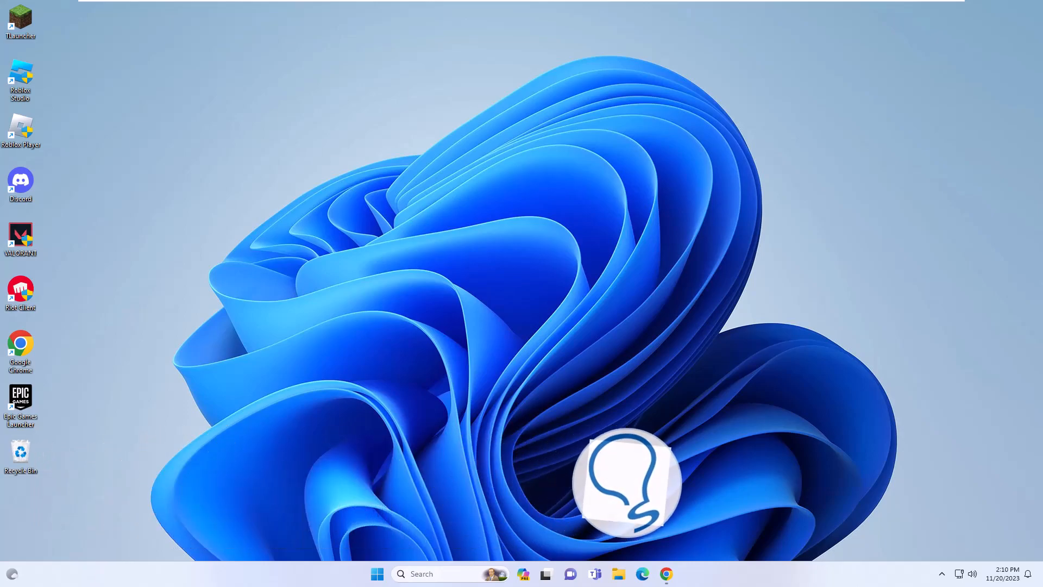
- Start the compatibility troubleshooter from the compatibility properties of the VALORANT desktop shortcut
{"action": "right_click", "coordinate": [25, 244]}
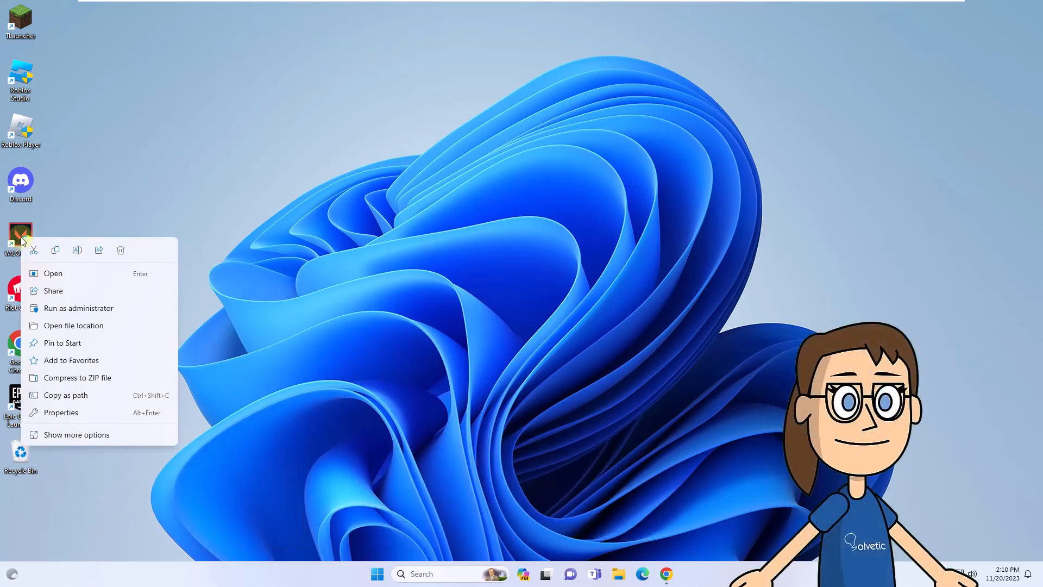
{"action": "left_click", "coordinate": [60, 413]}
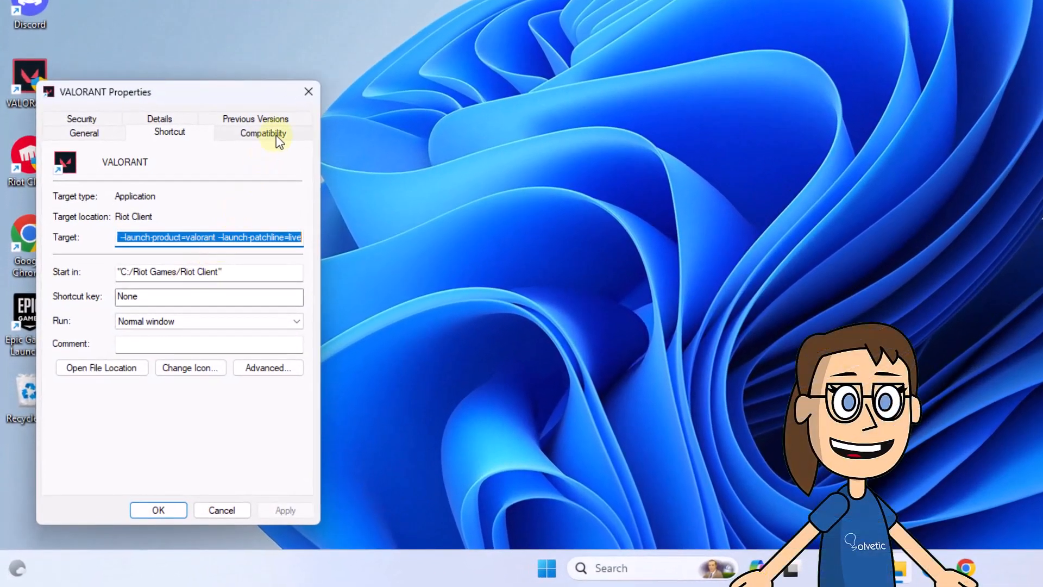
{"action": "left_click", "coordinate": [274, 137]}
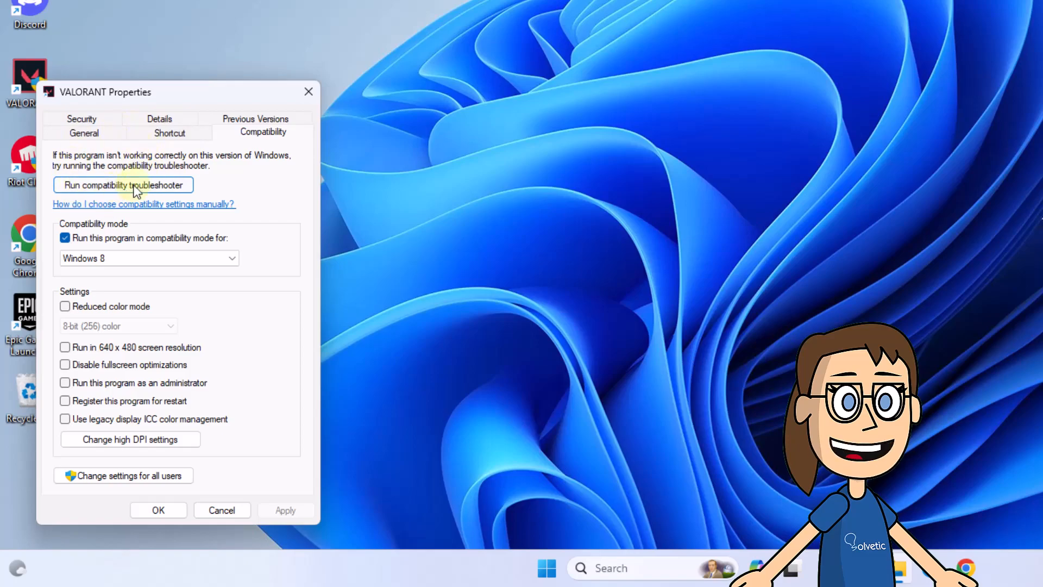
{"action": "left_click", "coordinate": [147, 184]}
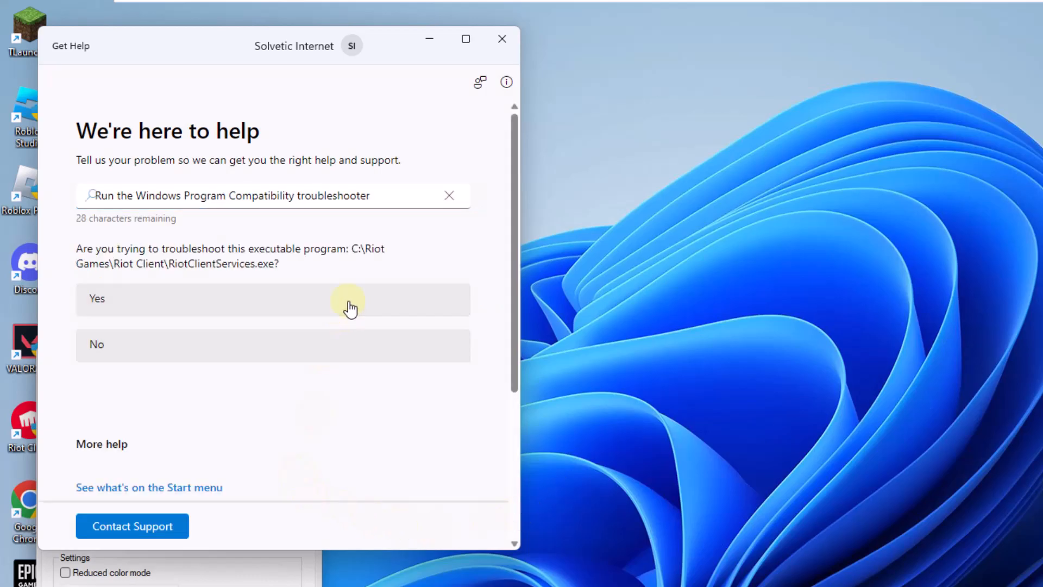
- Troubleshoot RiotClientServices.exe for "The program doesn't display correctly", answer that the problem is solved, and close Get Help and the shortcut's properties
{"action": "left_click", "coordinate": [349, 305]}
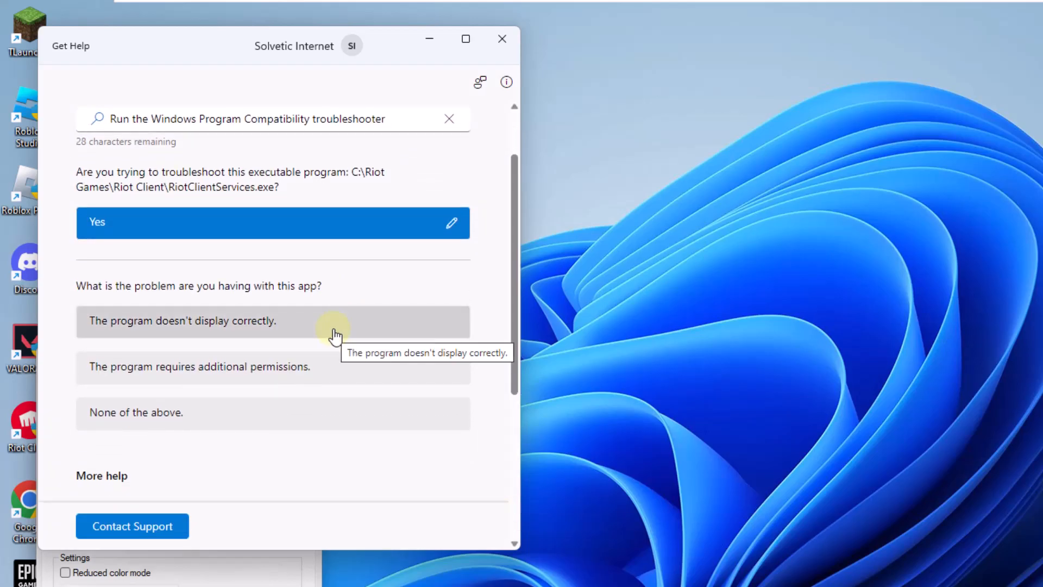
{"action": "left_click", "coordinate": [335, 332]}
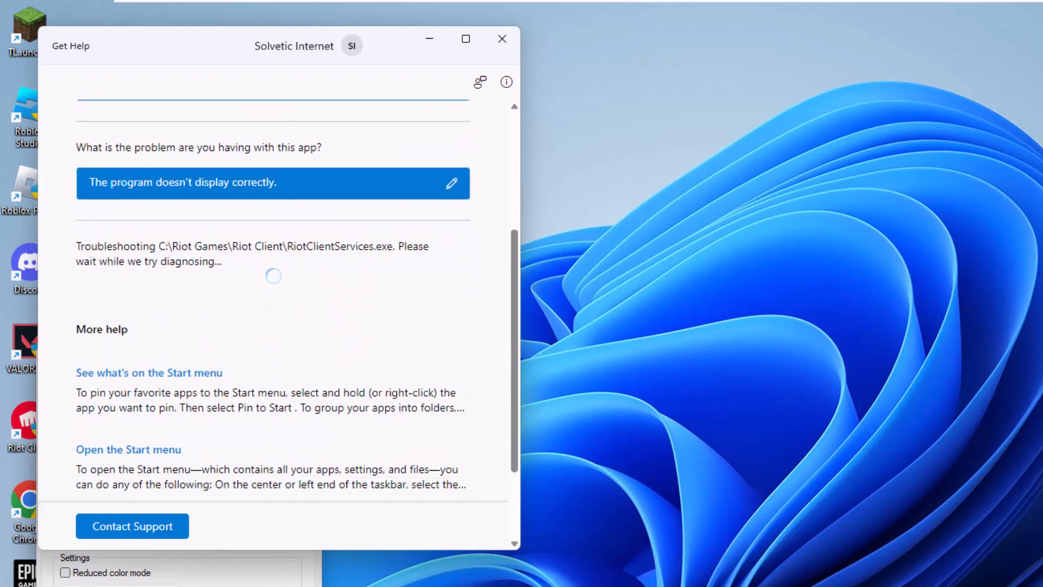
{"action": "left_click", "coordinate": [350, 377]}
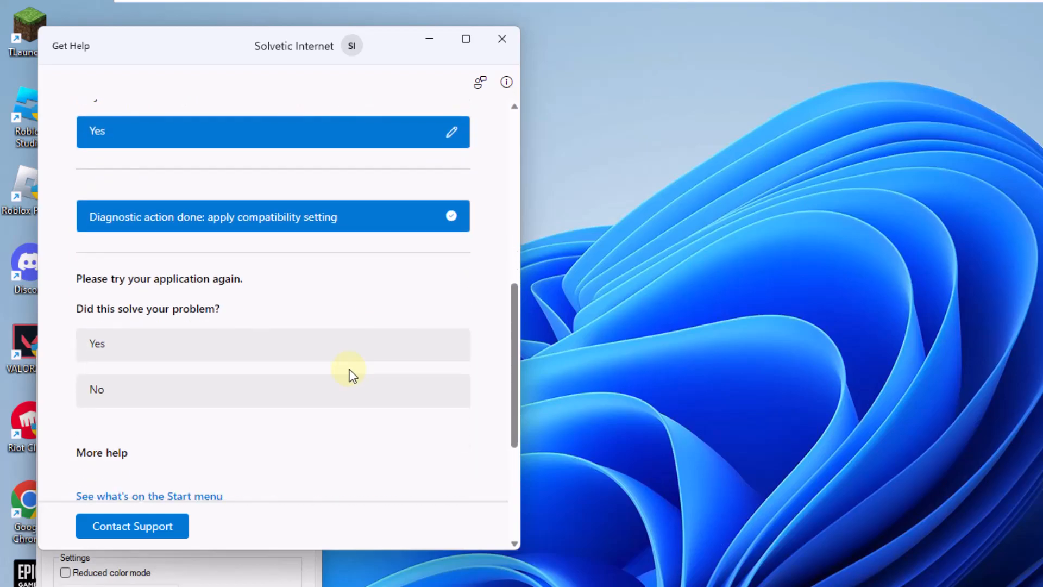
{"action": "left_click", "coordinate": [334, 358]}
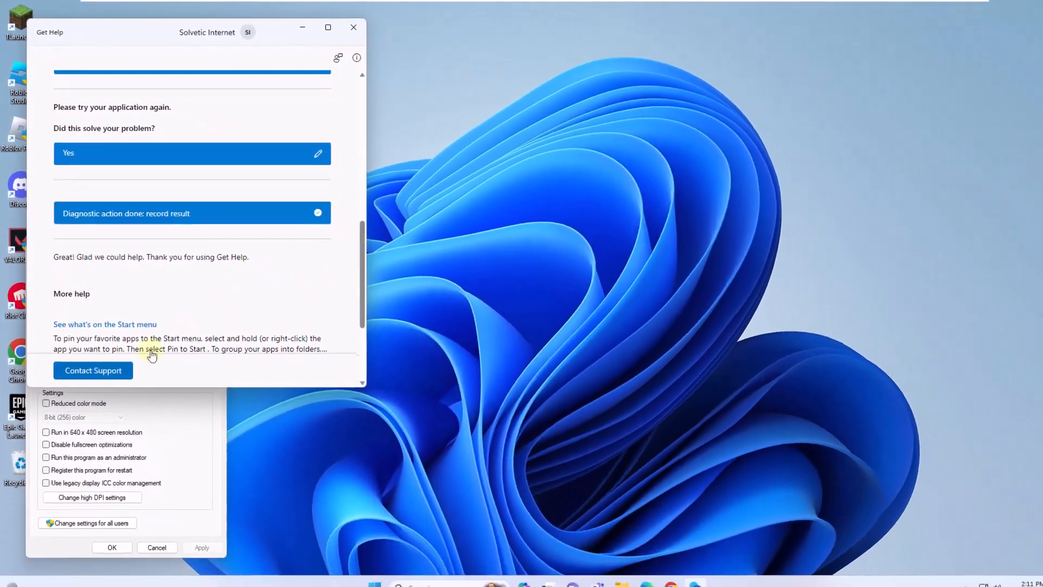
{"action": "left_click", "coordinate": [355, 27]}
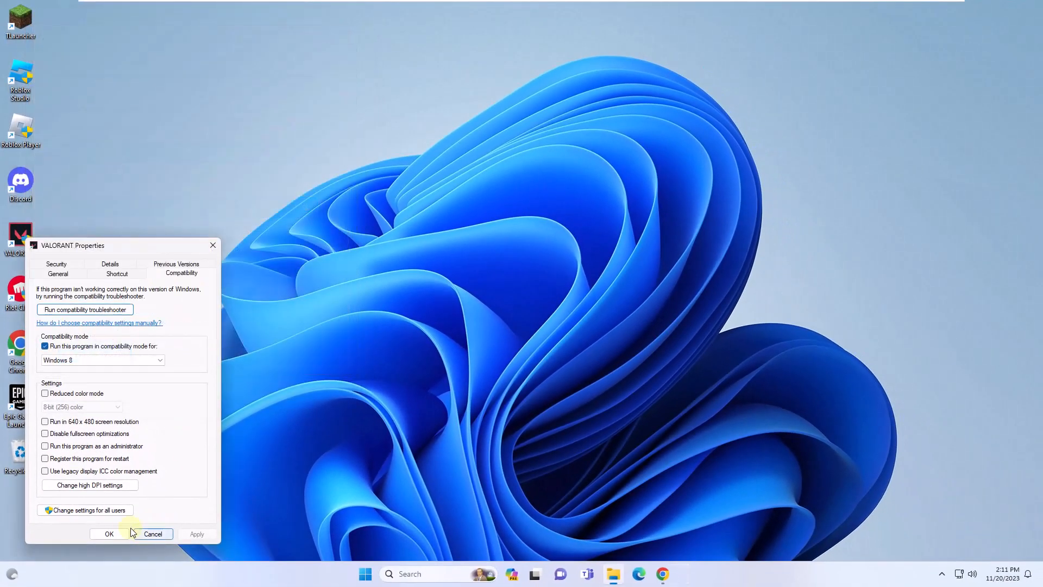
{"action": "left_click", "coordinate": [112, 534]}
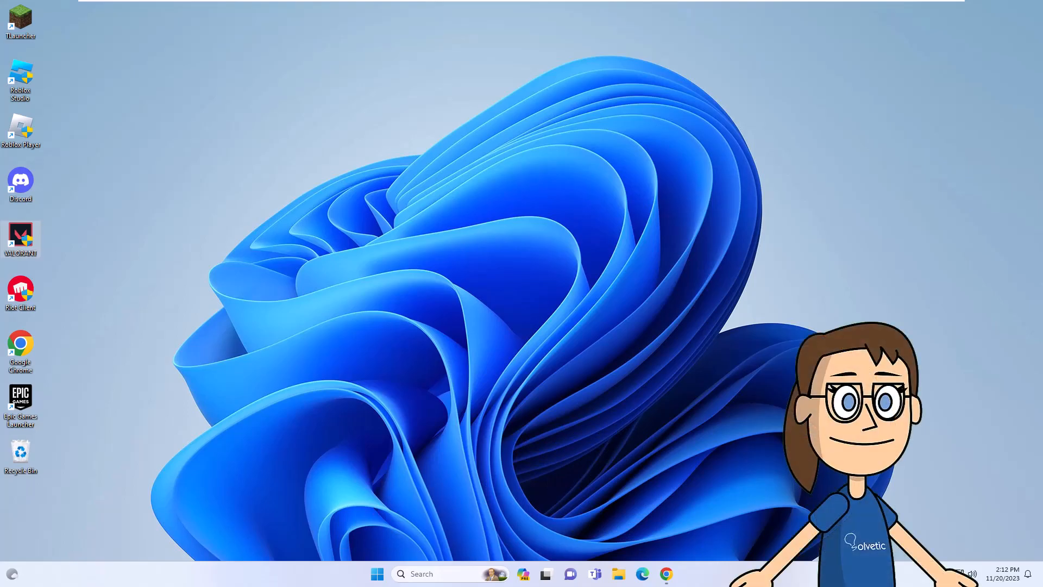
- Open the list of installed apps in Windows Settings
{"action": "left_click", "coordinate": [378, 571]}
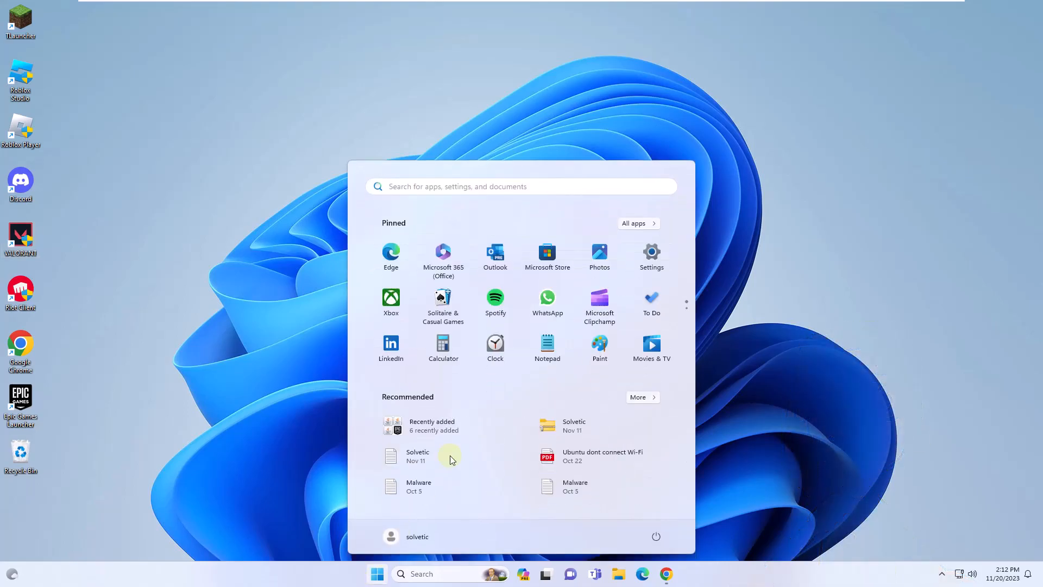
{"action": "left_click", "coordinate": [655, 261]}
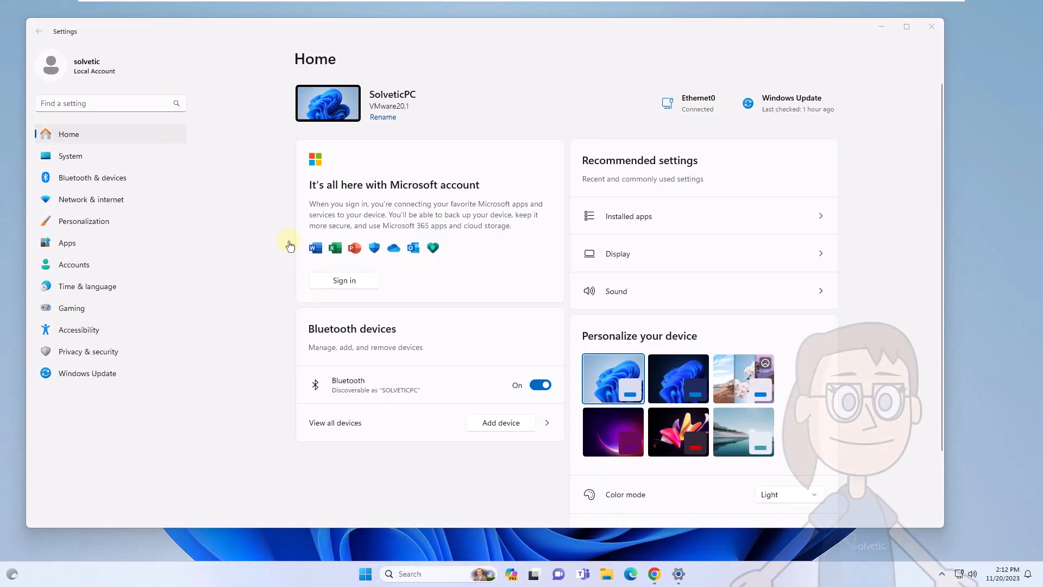
{"action": "left_click", "coordinate": [107, 243]}
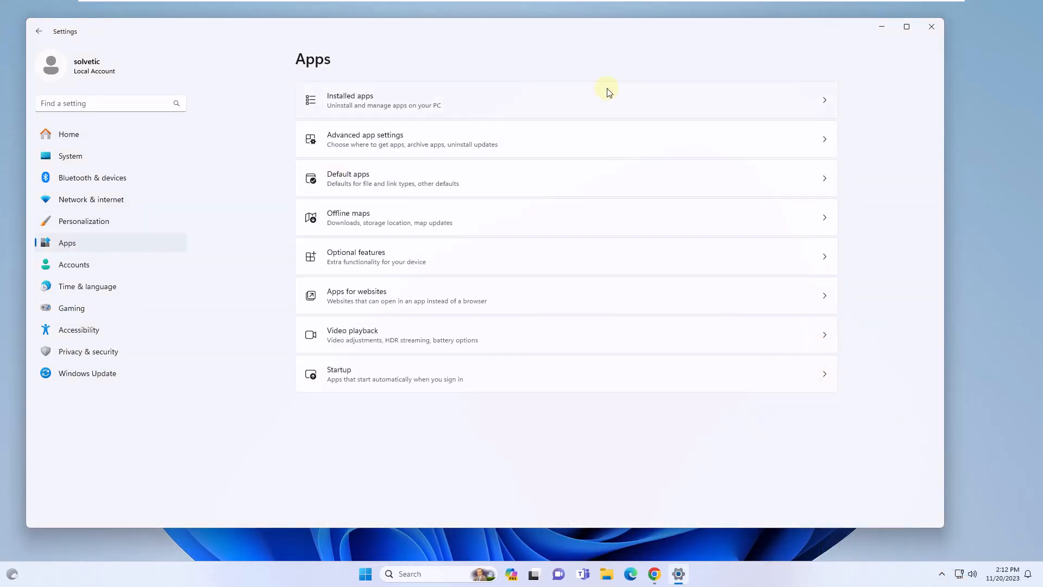
{"action": "left_click", "coordinate": [610, 104]}
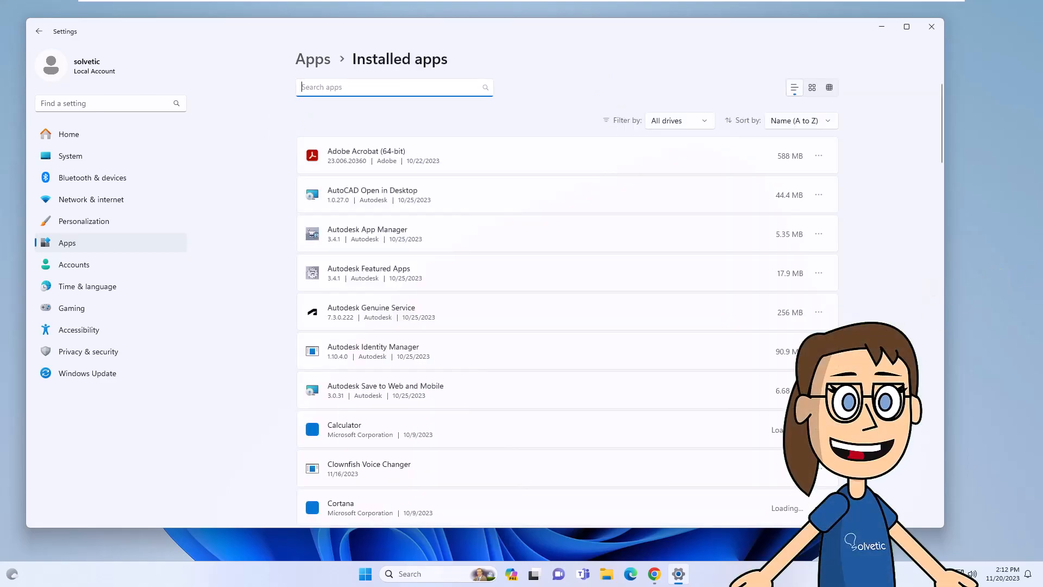
- Uninstall VALORANT from the installed apps, confirm the removal, and close Settings
{"action": "scroll", "coordinate": [626, 384], "scroll_direction": "down", "scroll_amount": 5}
{"action": "scroll", "coordinate": [603, 333], "scroll_direction": "down", "scroll_amount": 20}
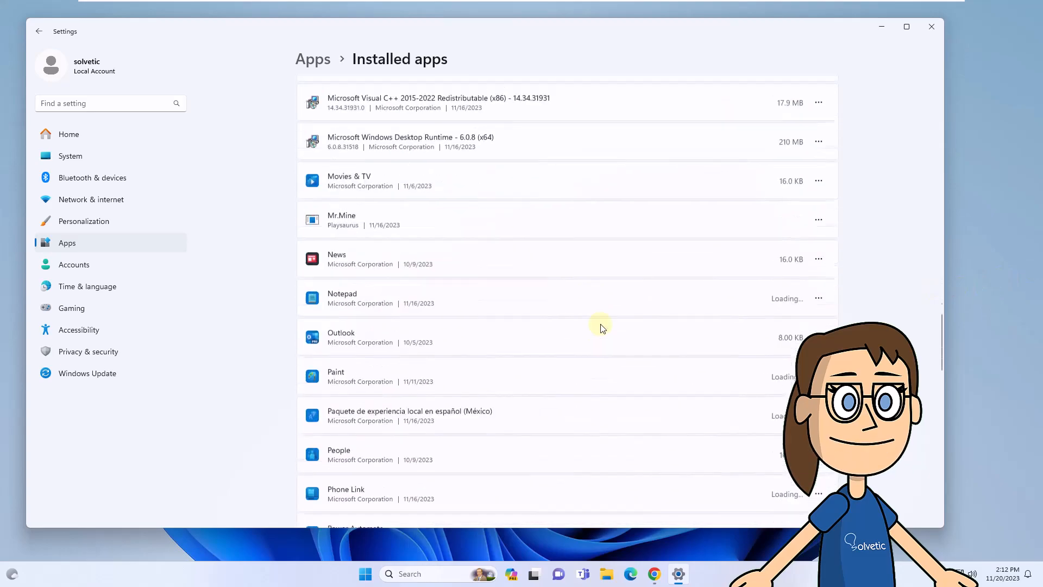
{"action": "scroll", "coordinate": [596, 333], "scroll_direction": "down", "scroll_amount": 3}
{"action": "scroll", "coordinate": [594, 330], "scroll_direction": "up", "scroll_amount": 3}
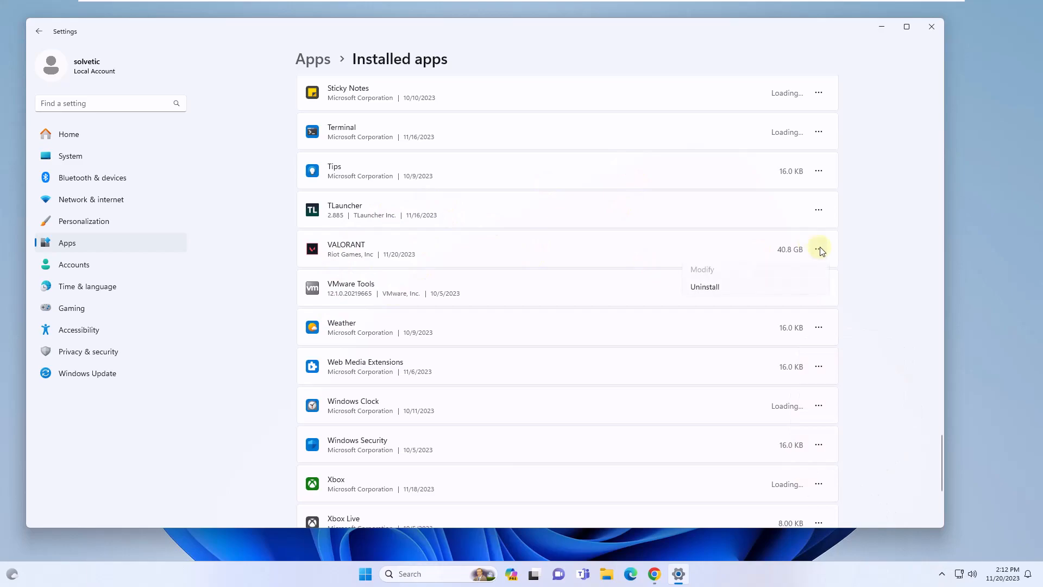
{"action": "left_click", "coordinate": [793, 292]}
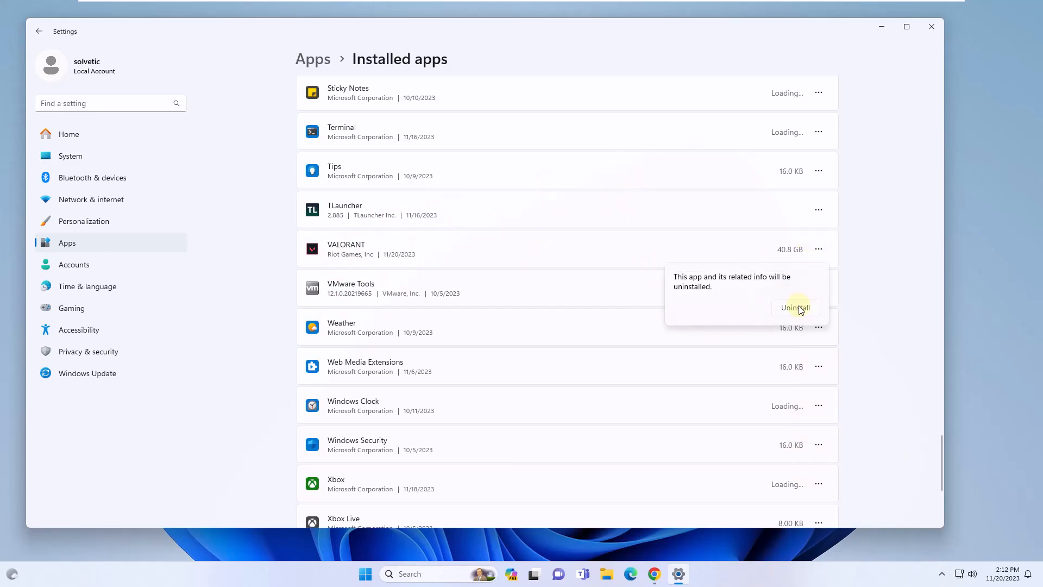
{"action": "left_click", "coordinate": [799, 307]}
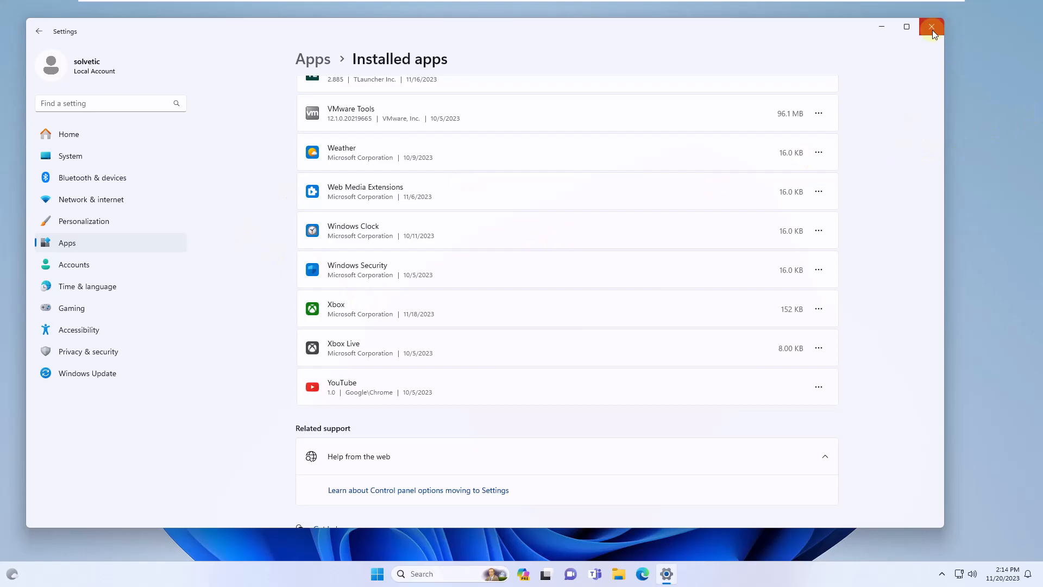
{"action": "left_click", "coordinate": [932, 30]}
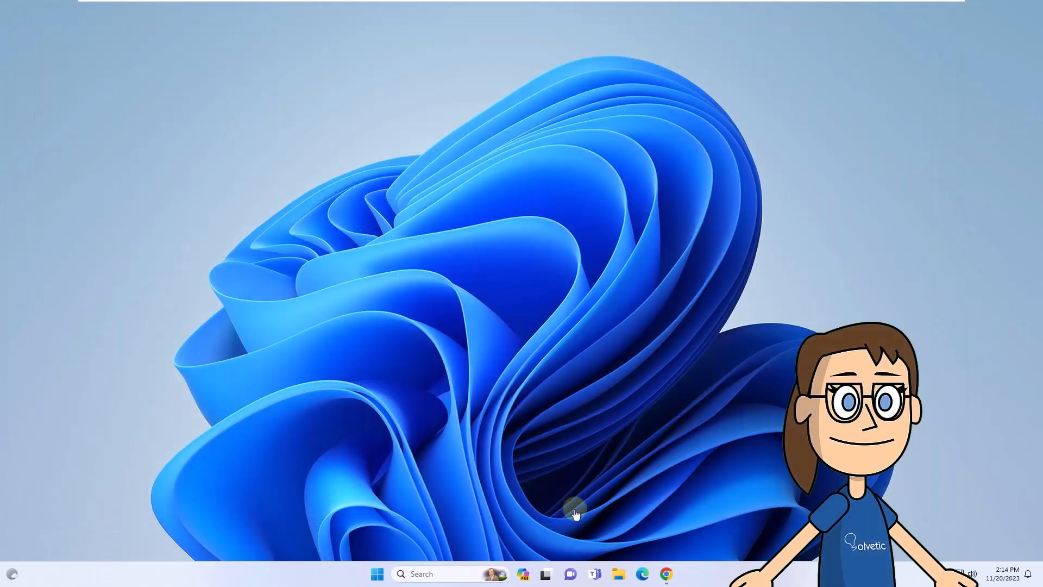
- Switch to Chrome, choose to play free on playvalorant.com with an existing Riot account, and download the VALORANT installer
{"action": "left_click", "coordinate": [666, 574]}
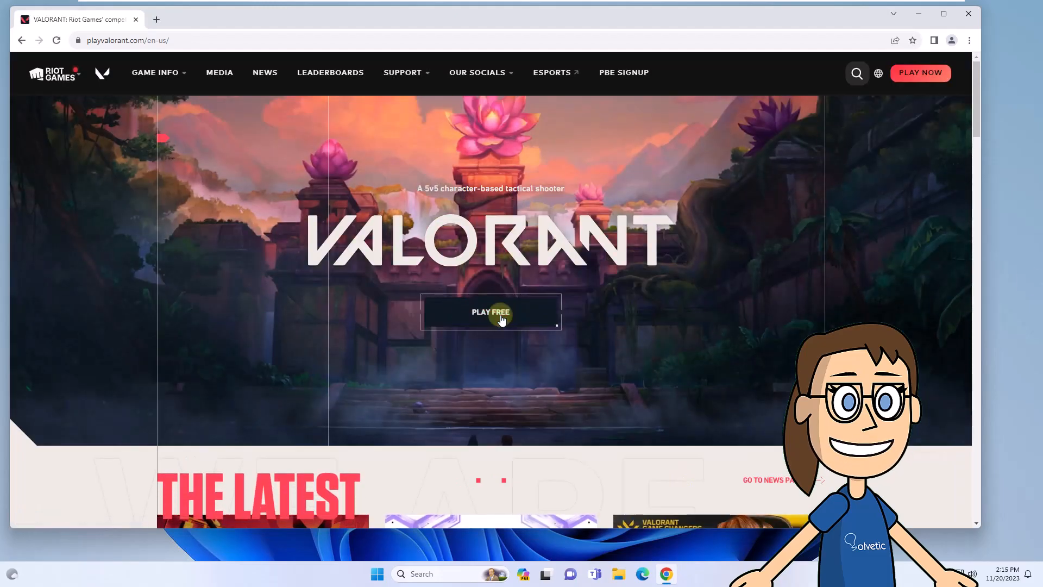
{"action": "left_click", "coordinate": [501, 319]}
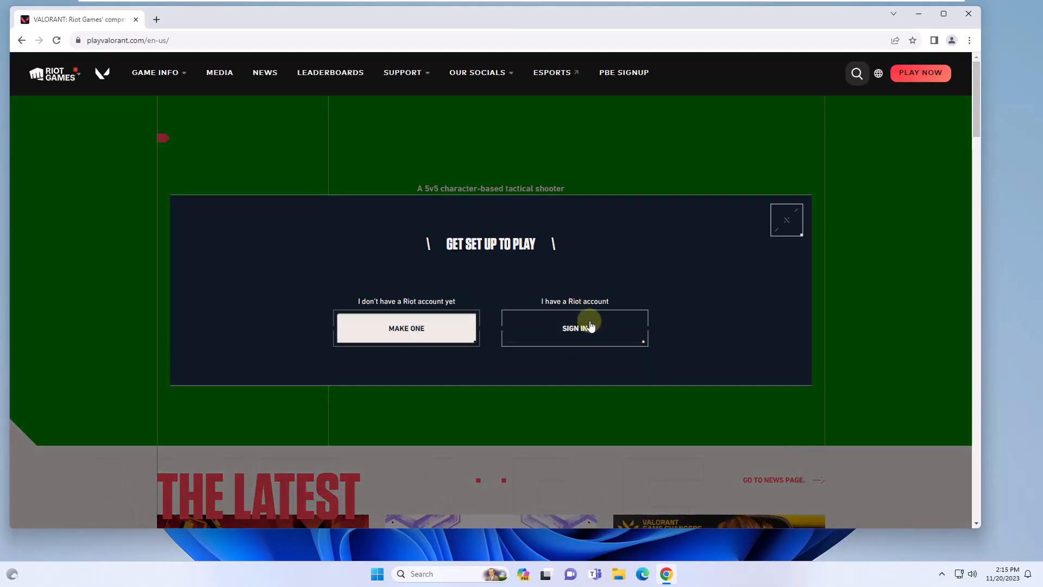
{"action": "left_click", "coordinate": [592, 330]}
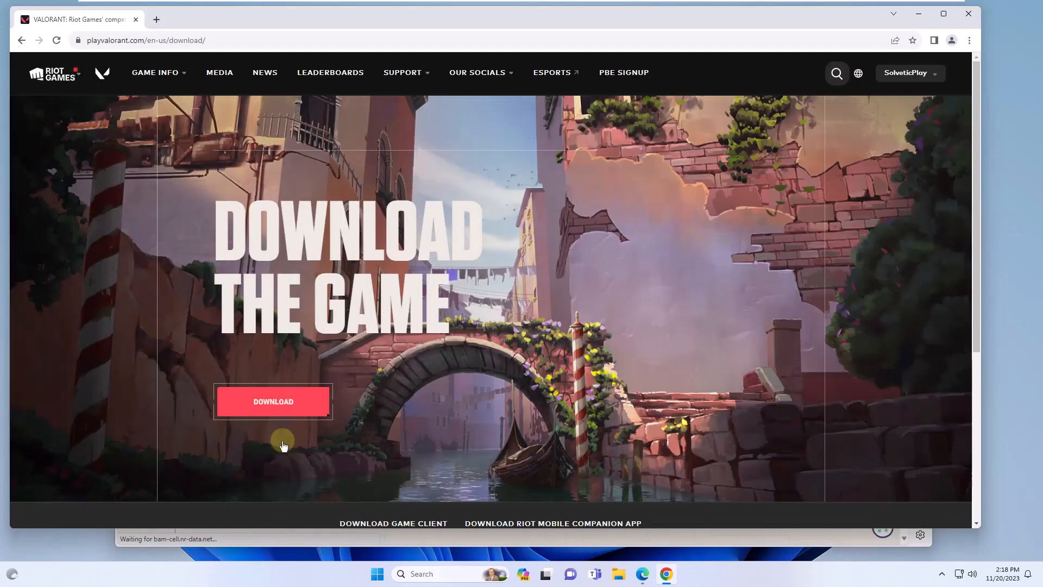
{"action": "left_click", "coordinate": [286, 401]}
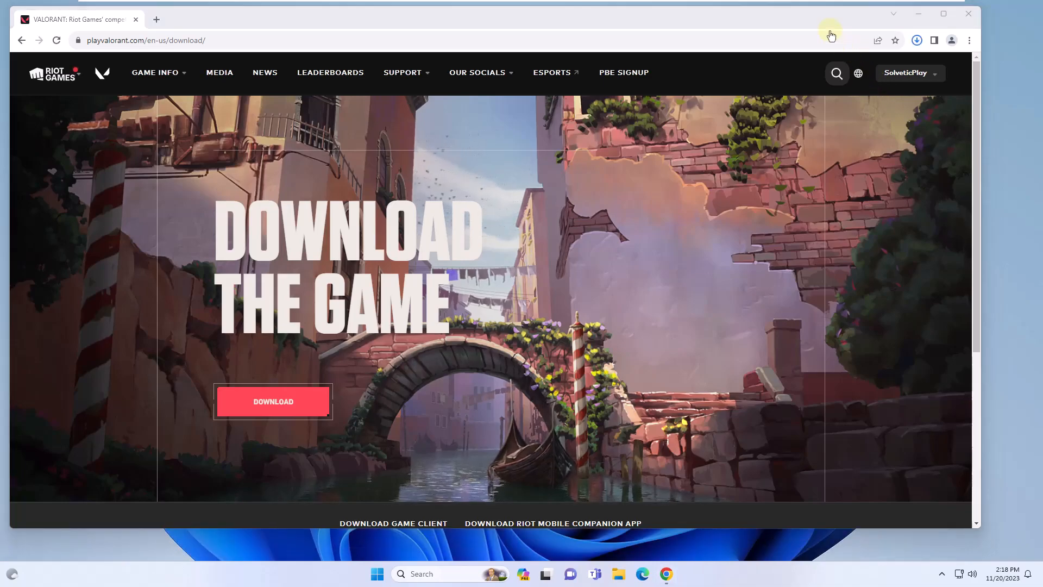
- Run the downloaded Install VALORANT.exe, allow it to make changes to the device, and close the Riot sign-in window after setup
{"action": "left_click", "coordinate": [917, 41]}
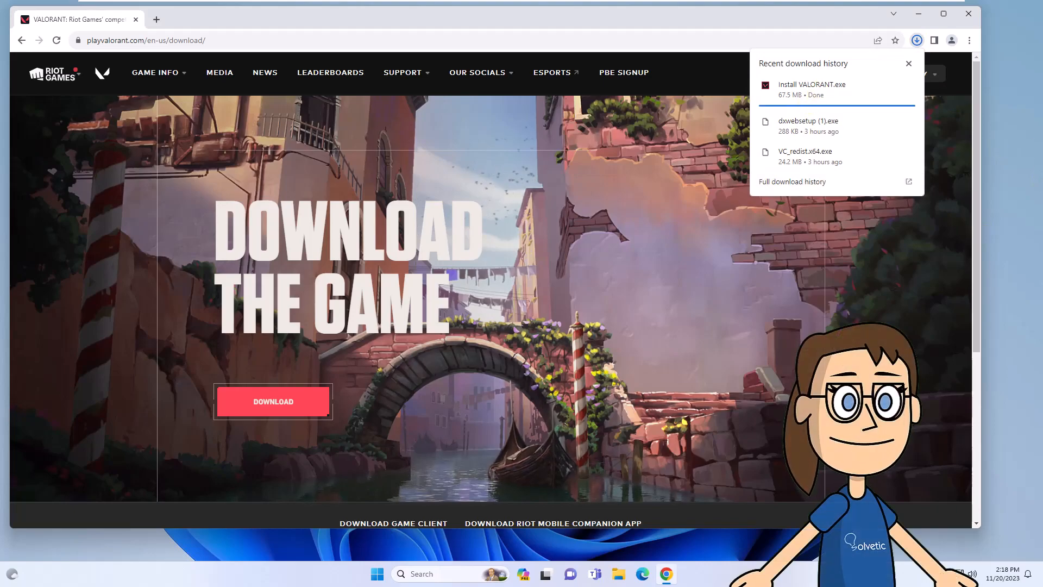
{"action": "left_click", "coordinate": [840, 89]}
{"action": "left_click", "coordinate": [919, 15]}
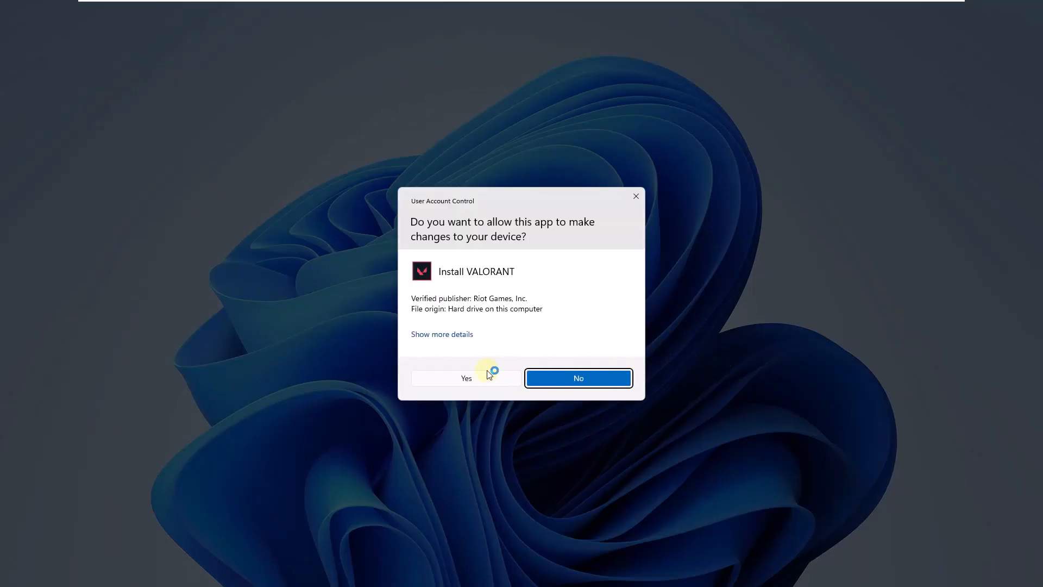
{"action": "left_click", "coordinate": [470, 380]}
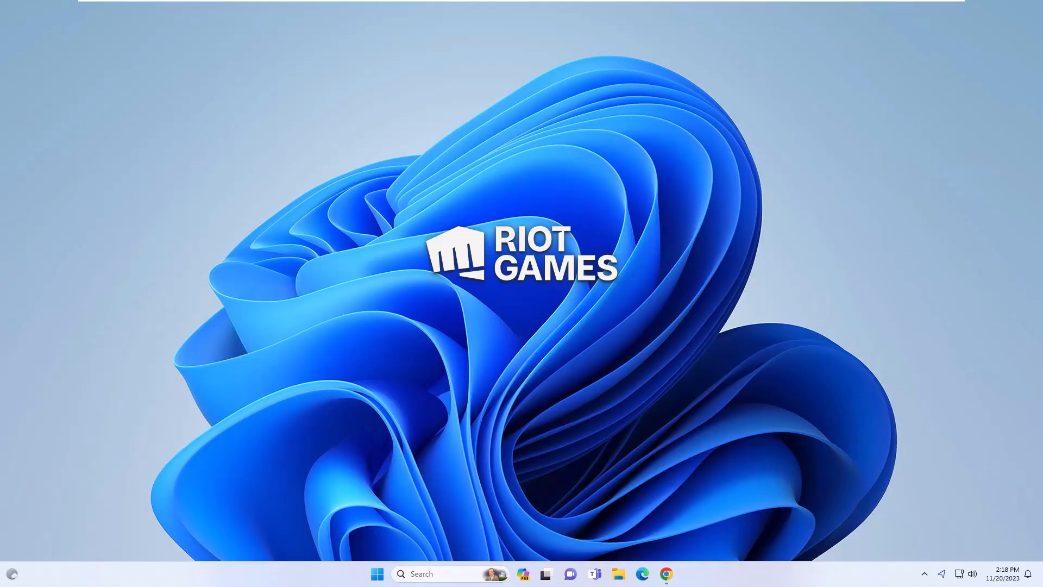
{"action": "left_click", "coordinate": [541, 362]}
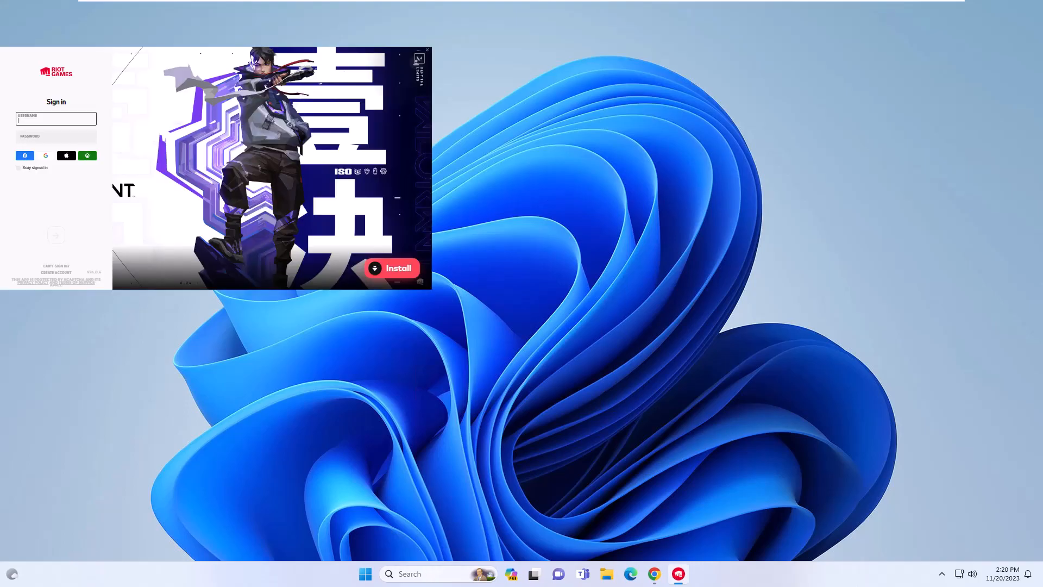
{"action": "left_click", "coordinate": [428, 50]}
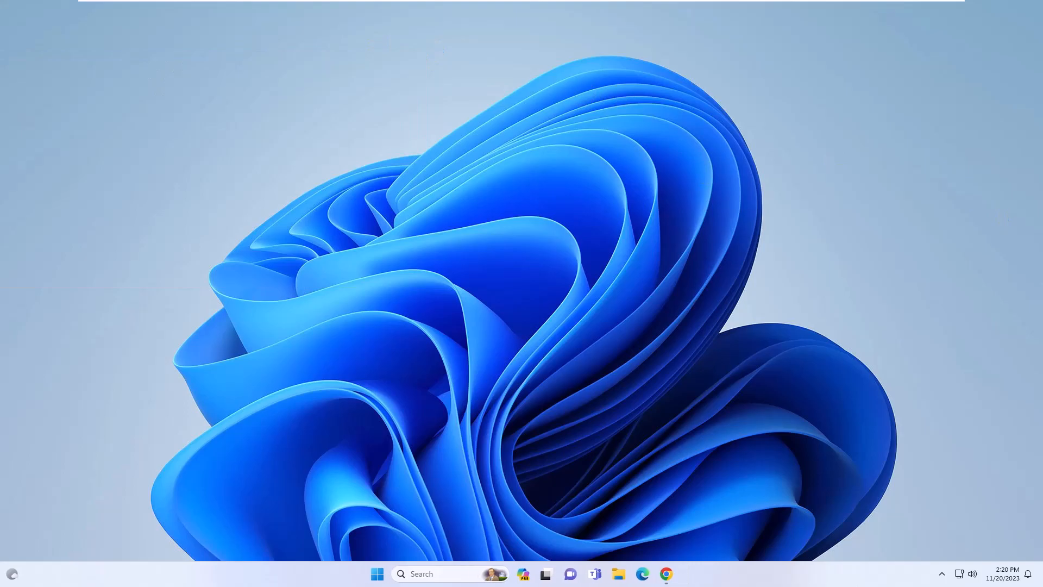